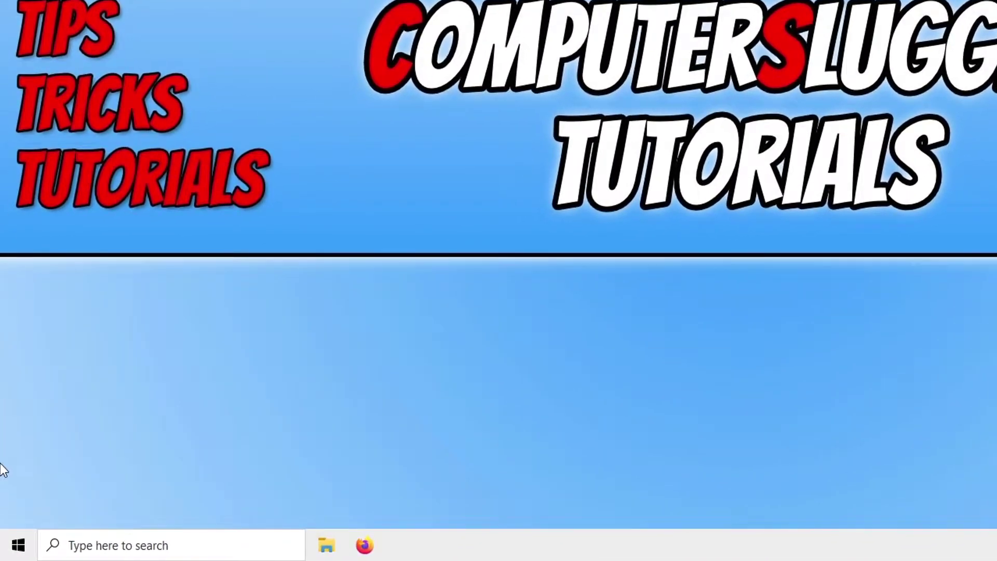
- Open the Start button's Win+X quick-access menu of system tools
right_click(5, 556)
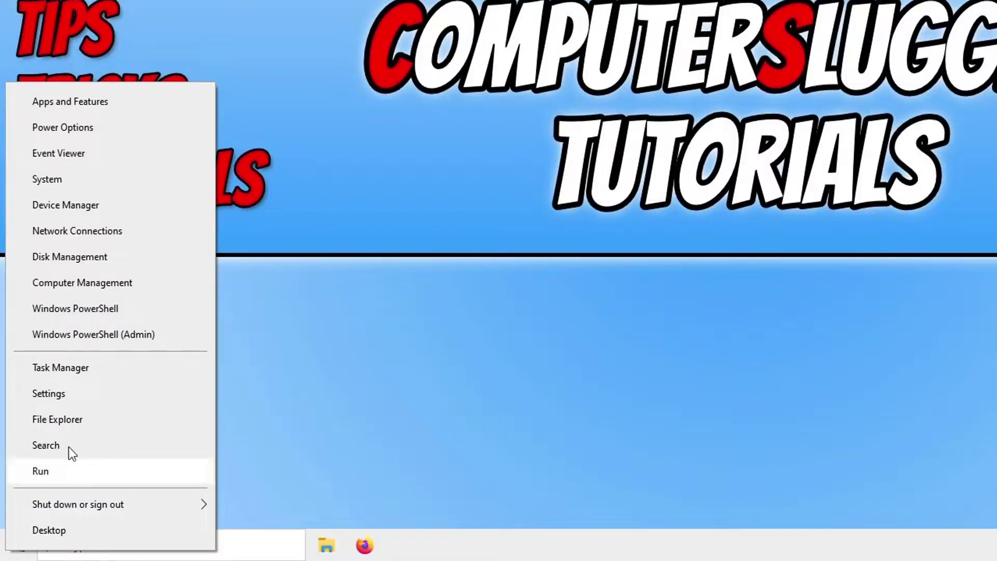
- Open Settings' Update & Security section and go to its Troubleshoot page
left_click(102, 389)
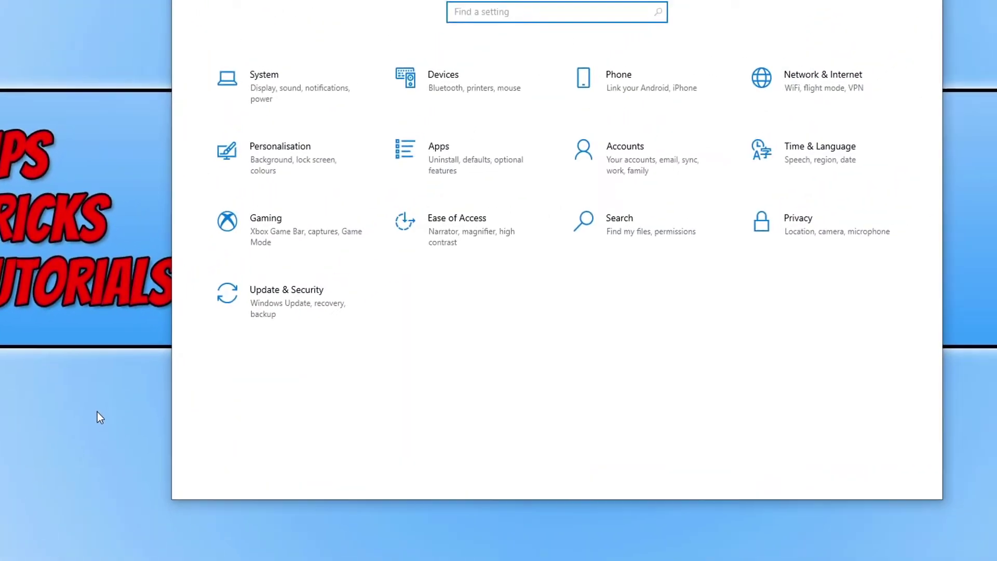
left_click(246, 364)
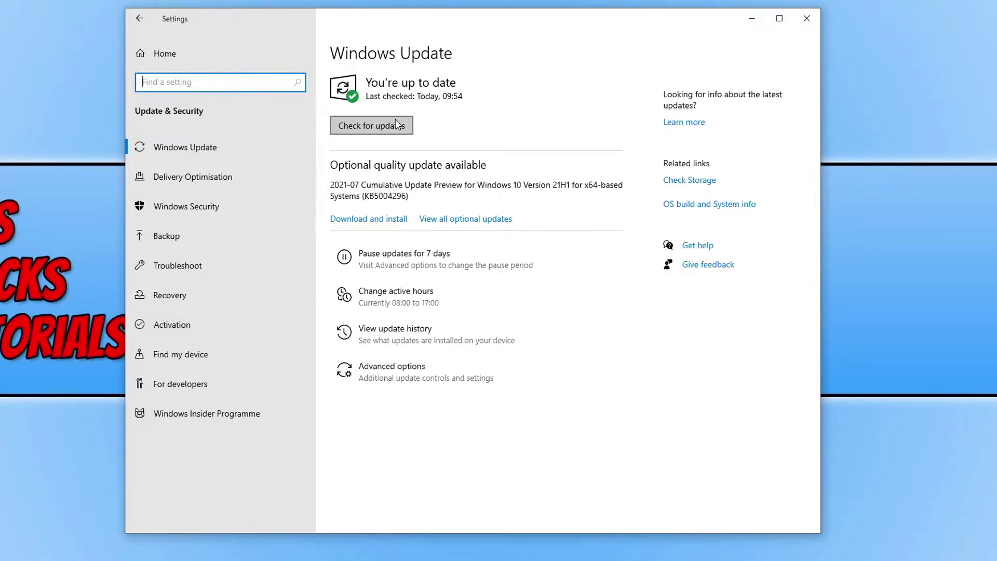
left_click(213, 274)
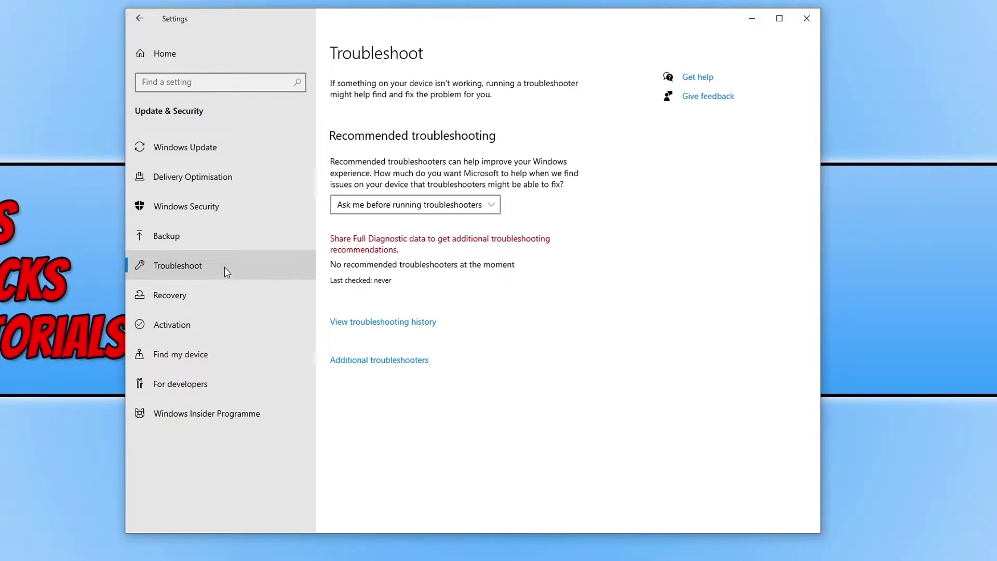
- Run the Search and Indexing troubleshooter from the additional troubleshooters list
left_click(412, 360)
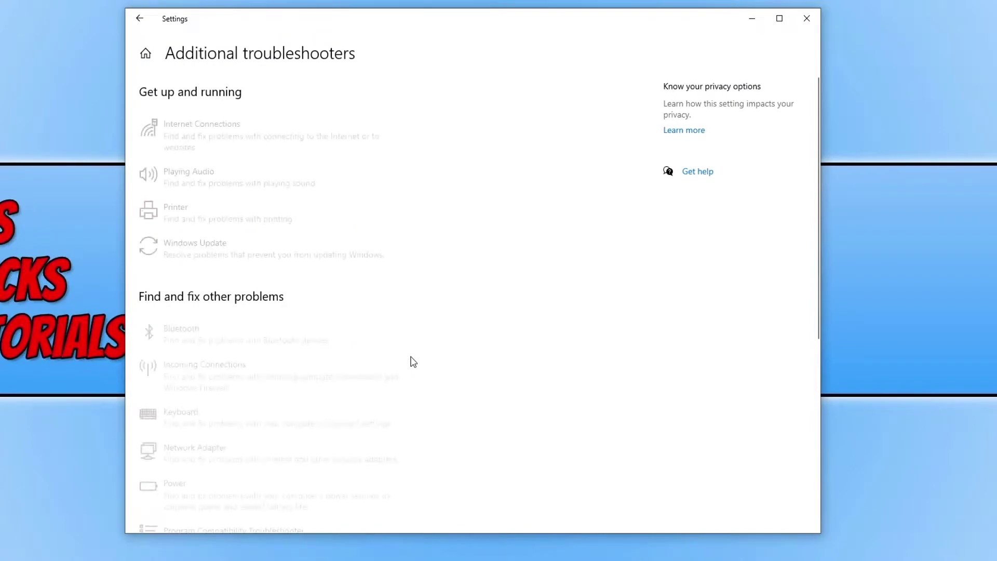
scroll(413, 362, "down", 4)
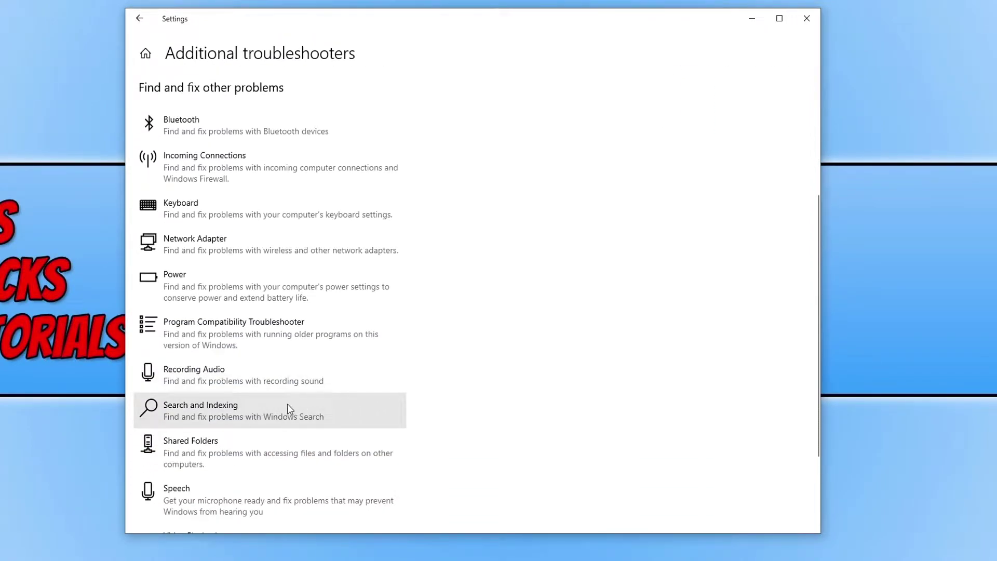
left_click(254, 412)
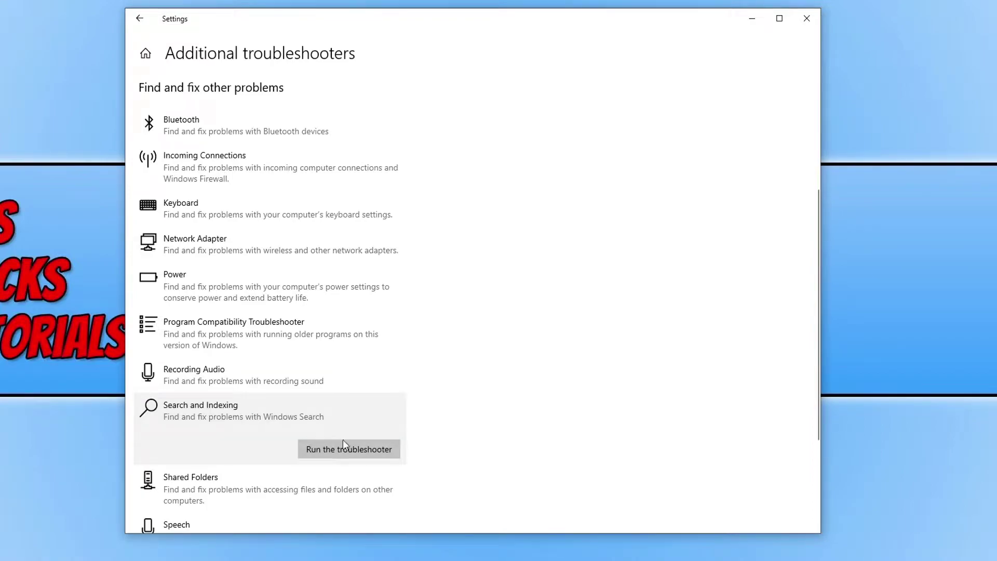
left_click(376, 448)
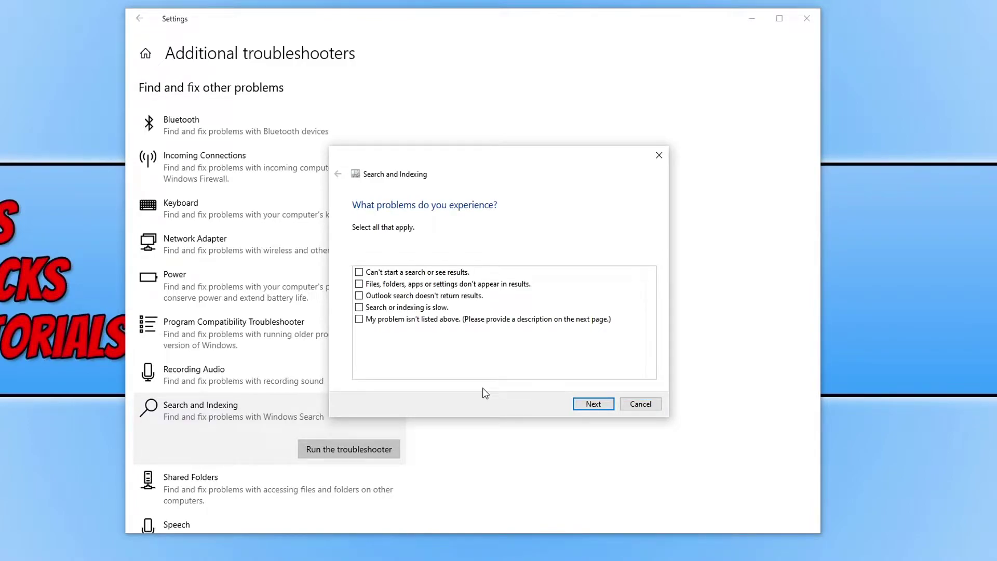
- Report 'Can't start a search or see results' and let the troubleshooter repair it as administrator
left_click(358, 273)
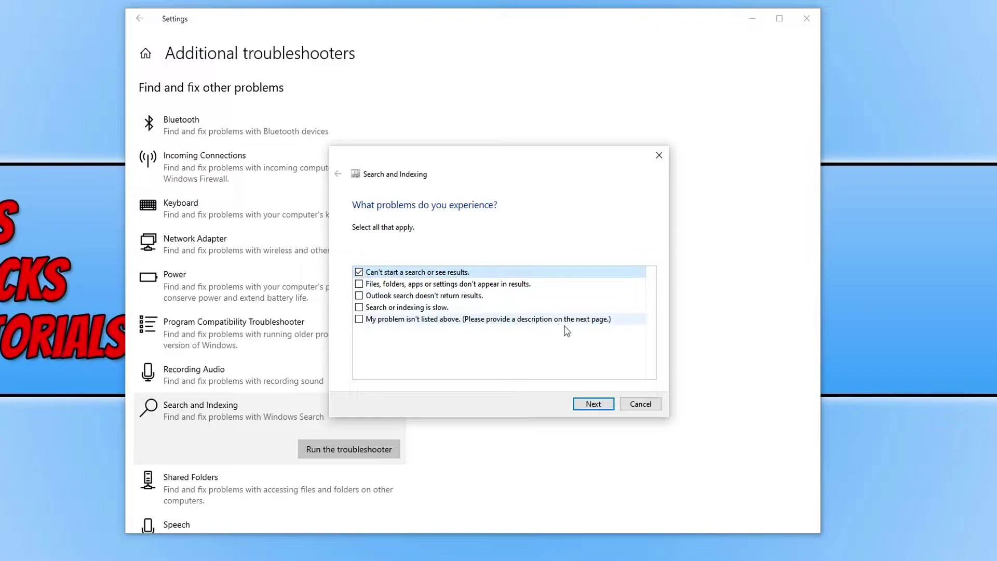
left_click(596, 403)
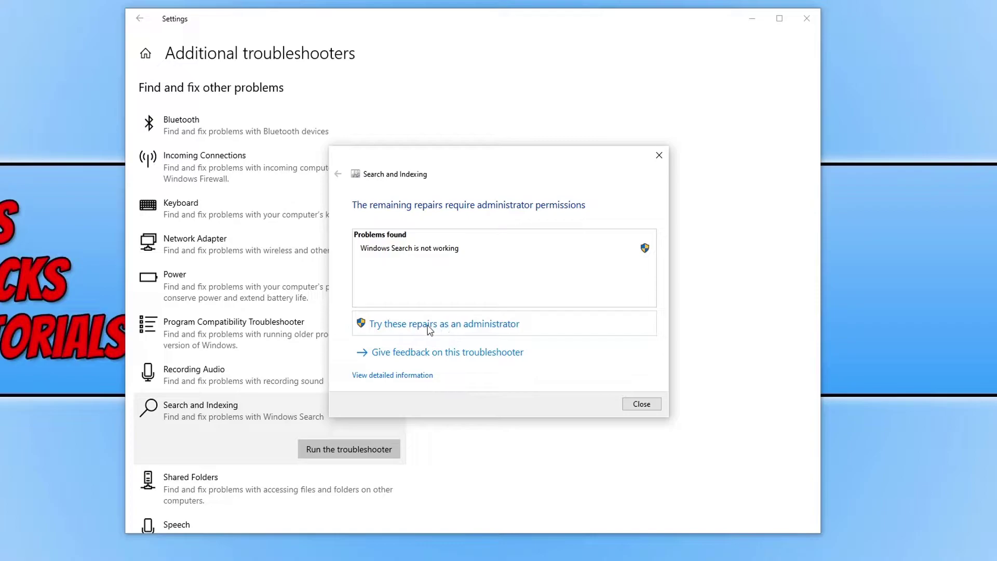
left_click(487, 323)
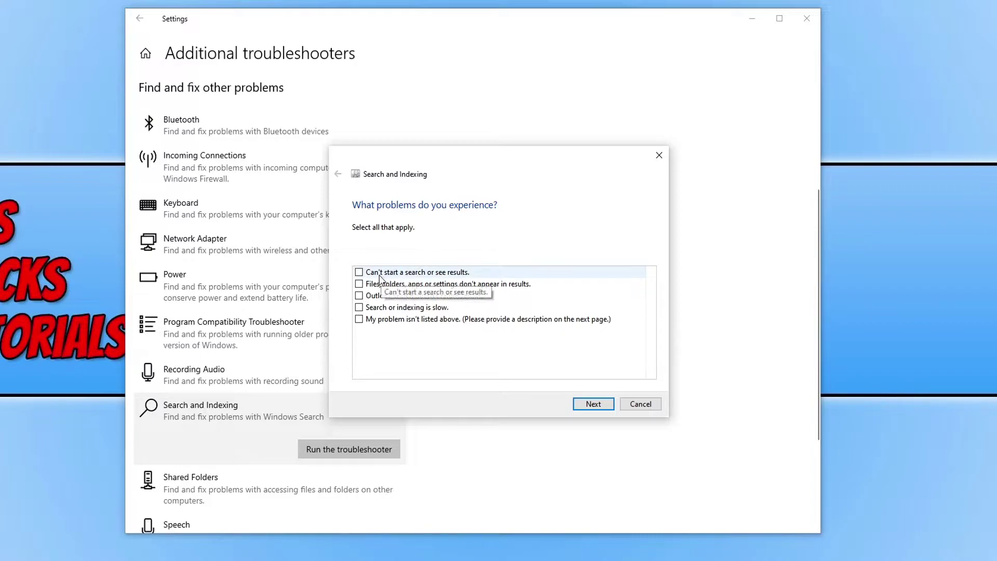
left_click(359, 272)
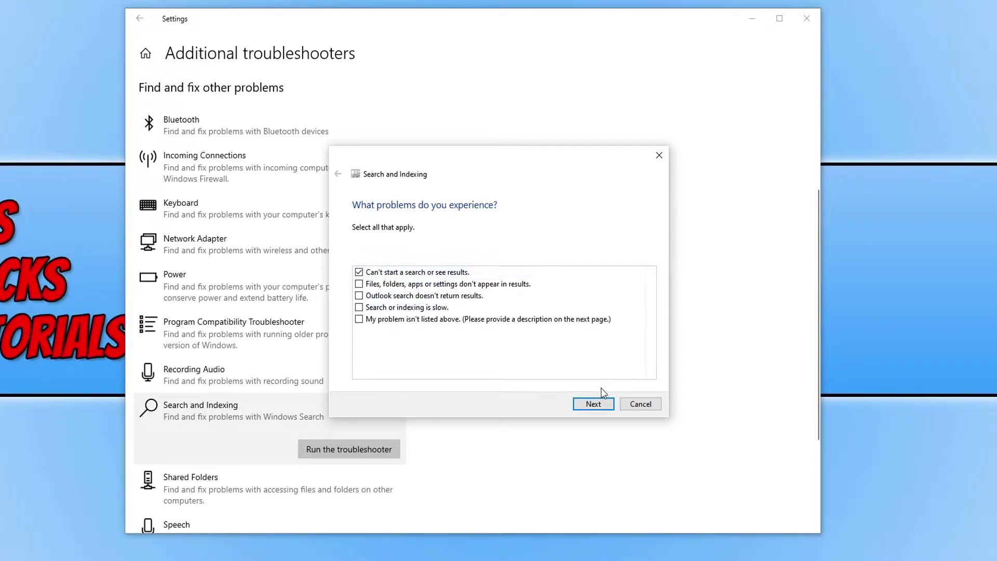
left_click(594, 404)
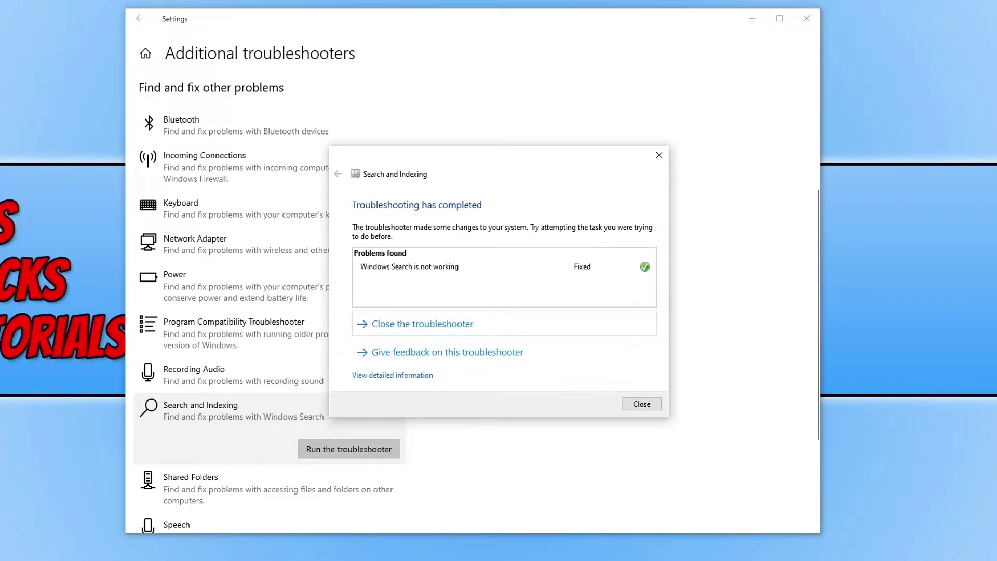
left_click(642, 404)
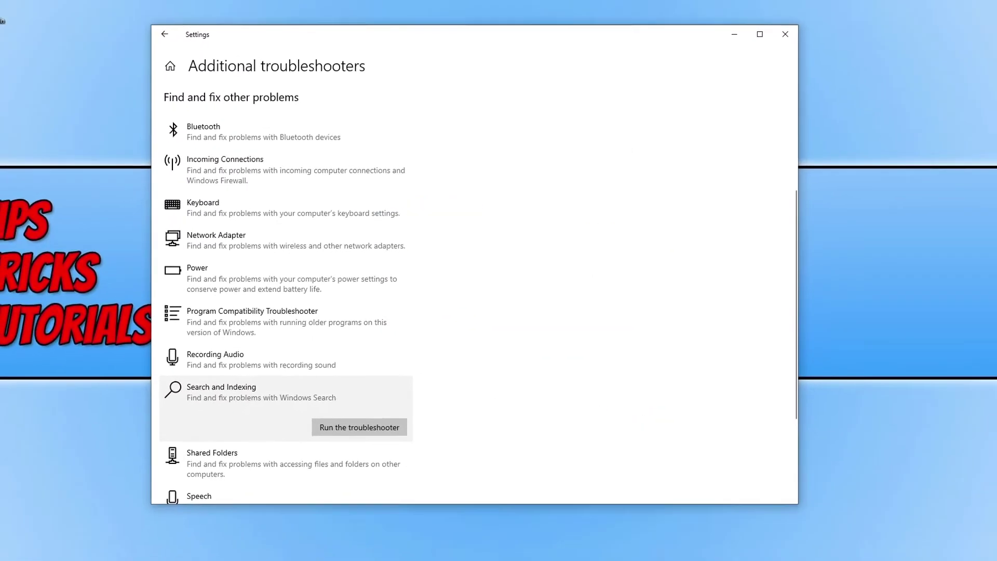
- Dismiss the Start menu's app list and close the Settings window
left_click(12, 551)
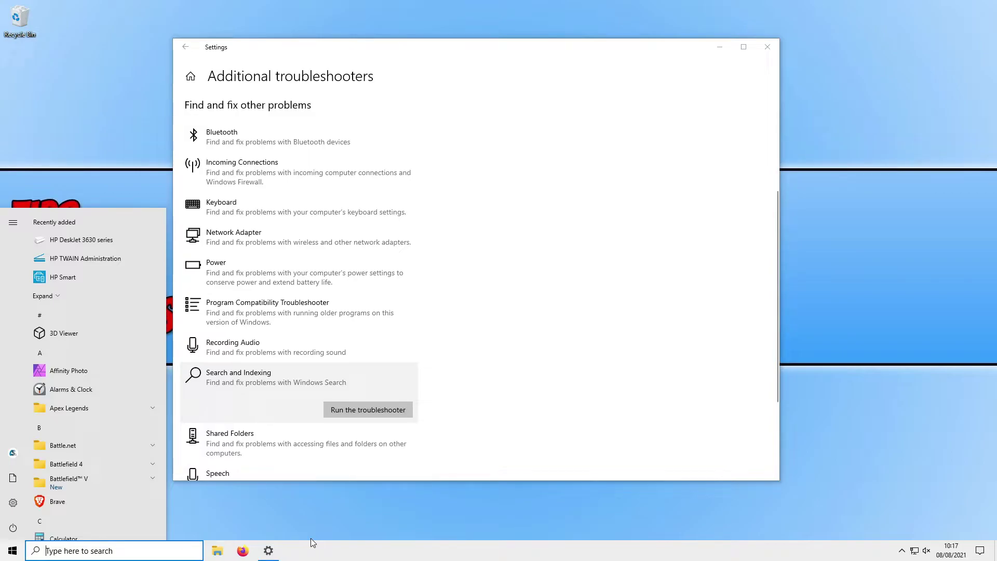
left_click(311, 538)
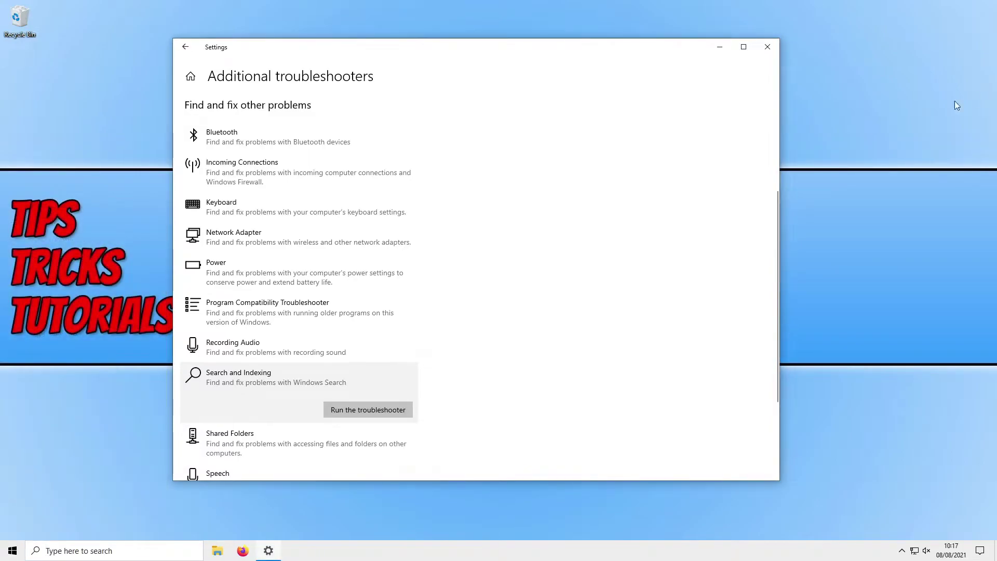
left_click(765, 52)
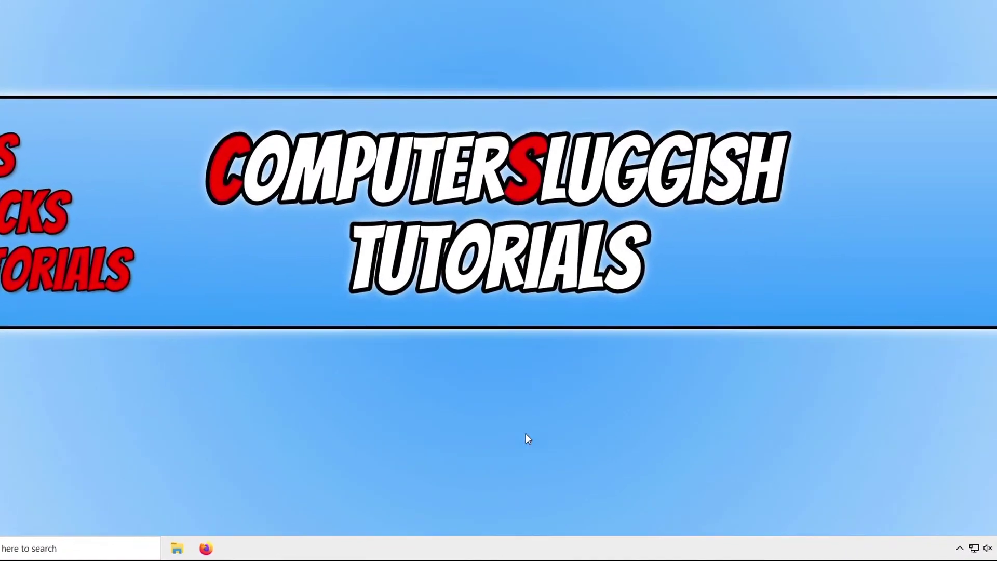
- From Task Manager, run msconfig as a new task with administrative privileges
right_click(481, 546)
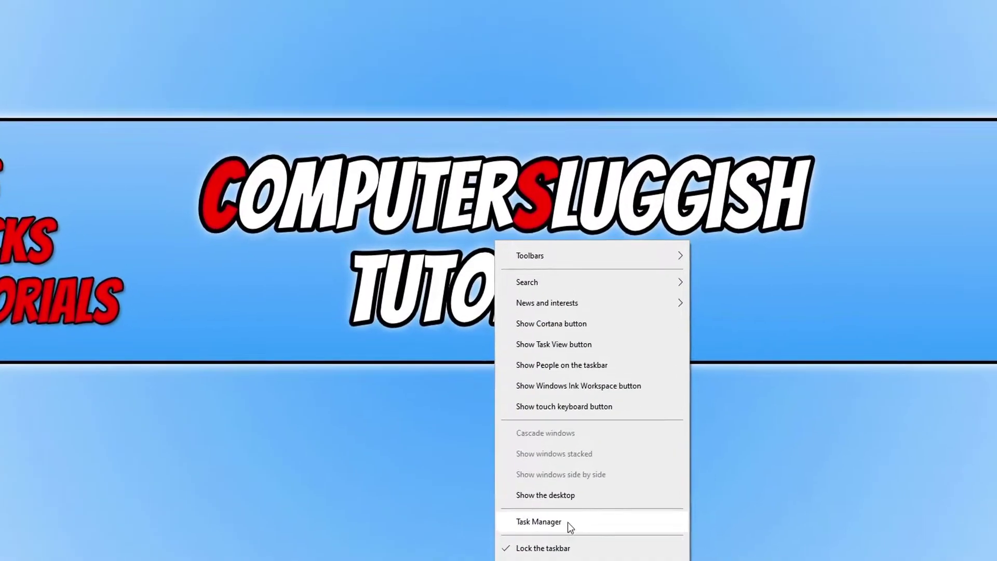
left_click(555, 479)
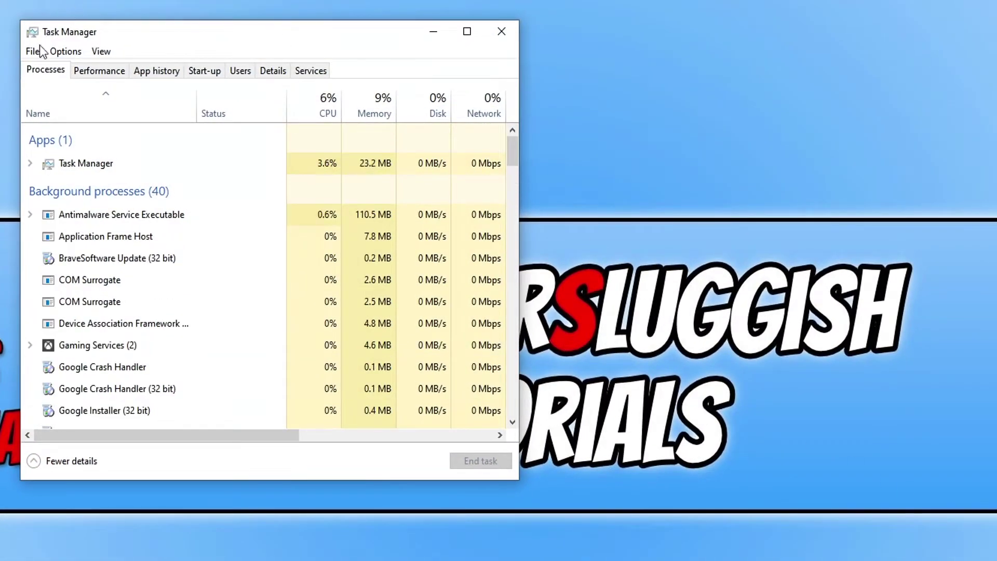
left_click(33, 51)
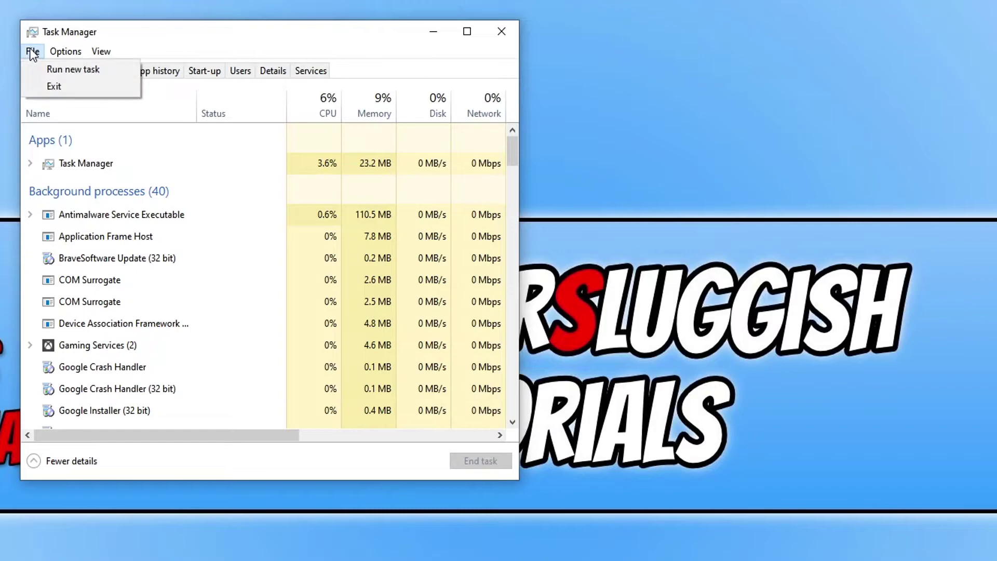
left_click(60, 70)
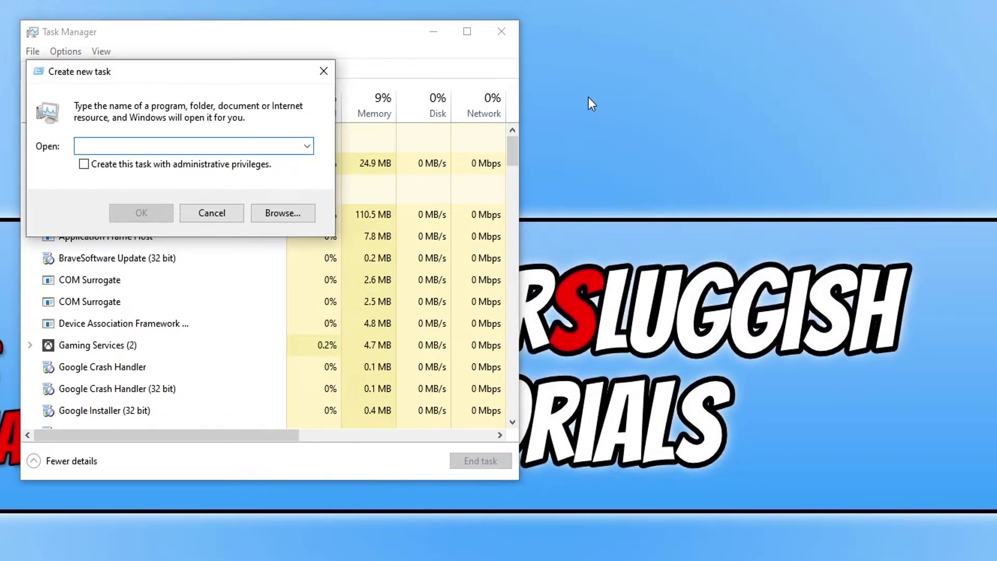
type("msconfig")
left_click(150, 167)
left_click(161, 213)
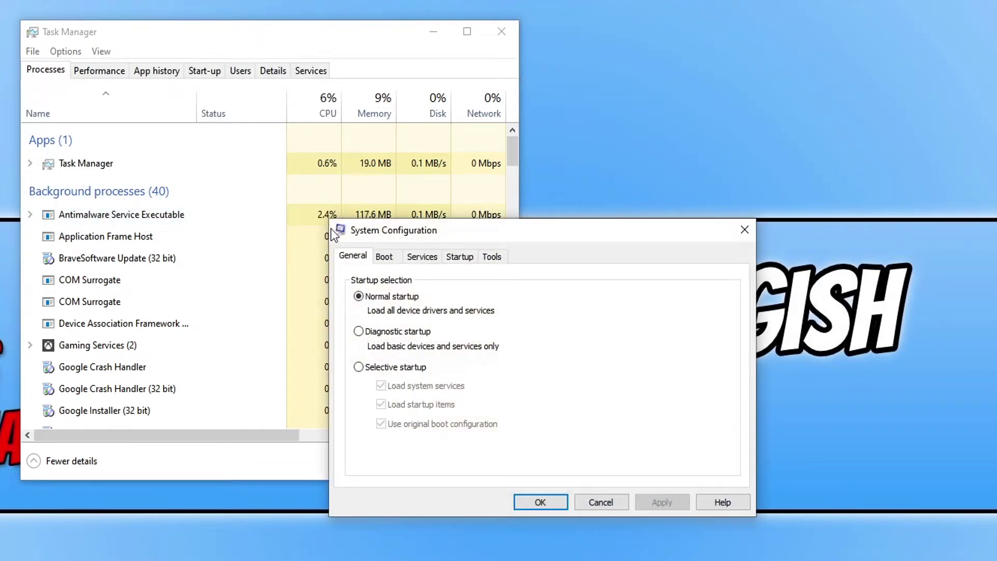
- Hide Microsoft services, disable all remaining services, apply, and close System Configuration
left_click(422, 258)
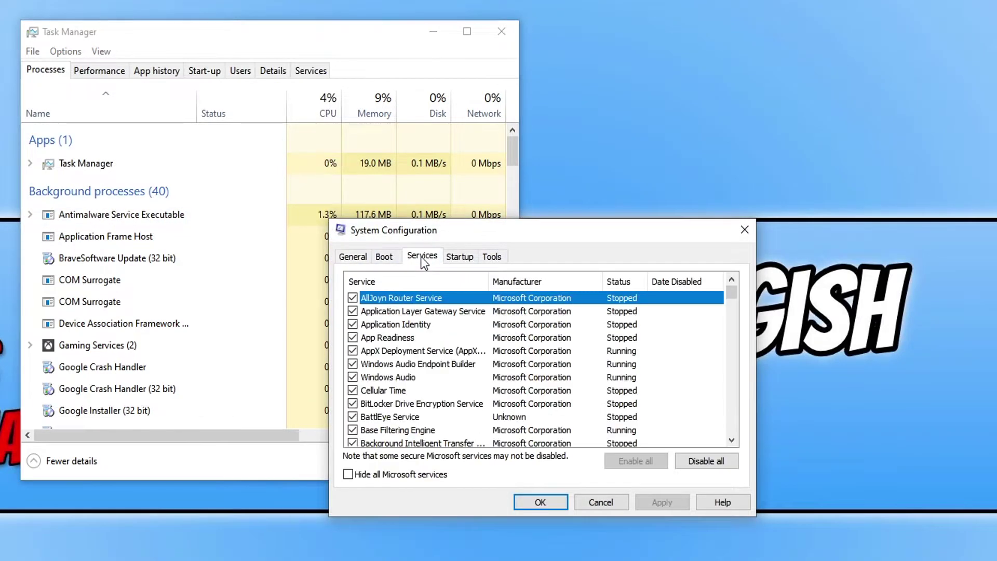
left_click(386, 474)
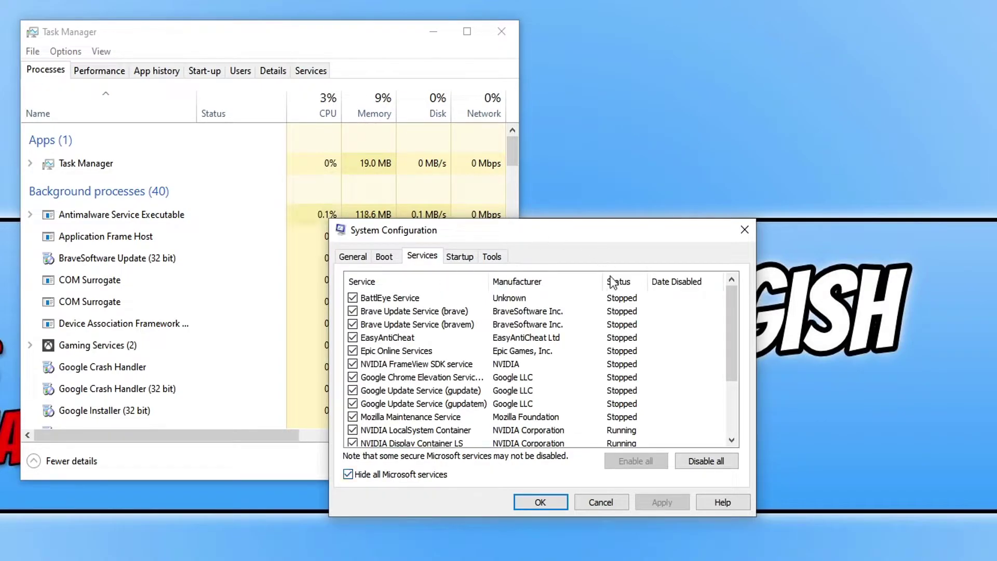
mouse_move(732, 306)
left_mouse_down()
mouse_move(731, 373)
mouse_move(742, 326)
mouse_move(738, 291)
left_mouse_up()
left_click(724, 458)
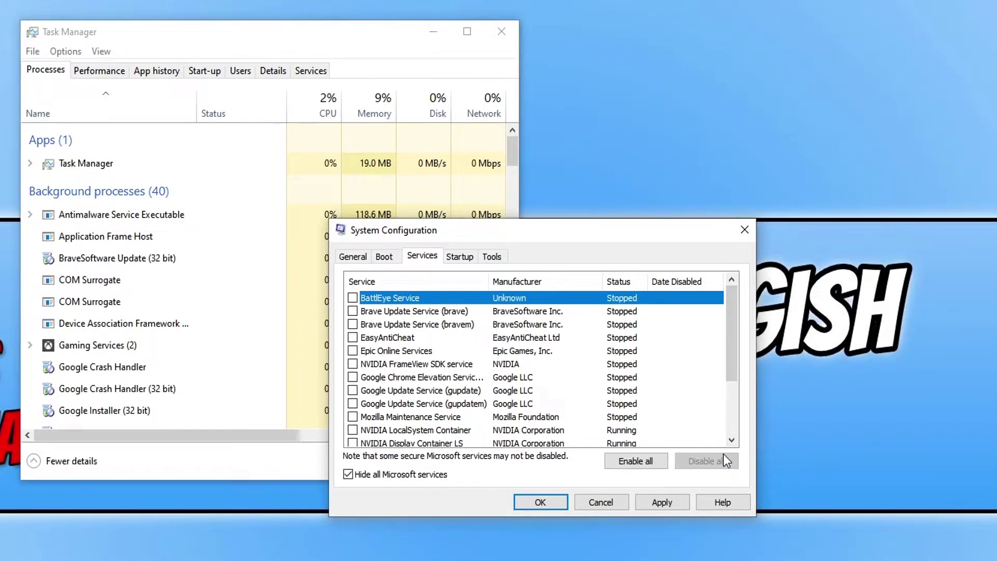
left_click(649, 503)
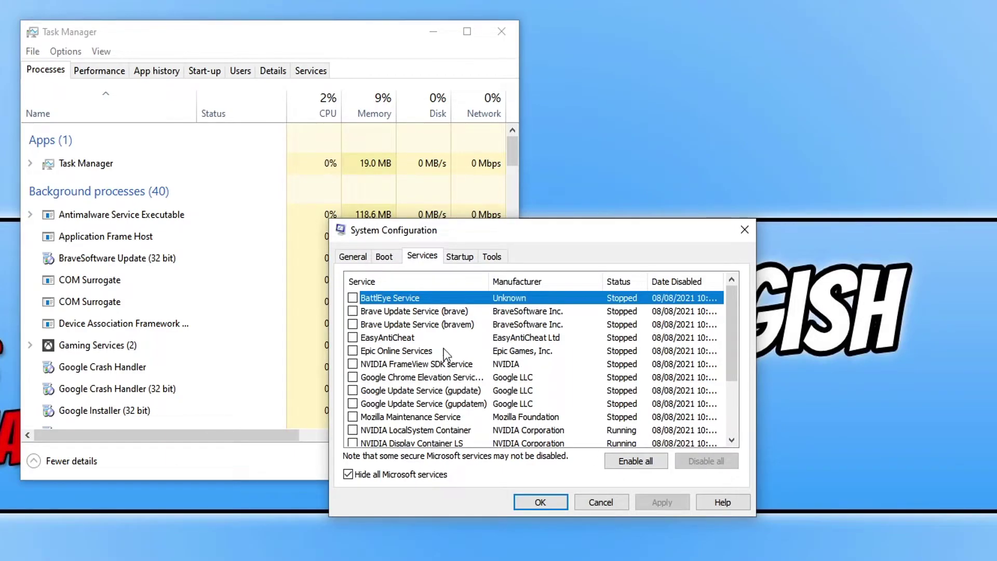
scroll(444, 354, "down", 1)
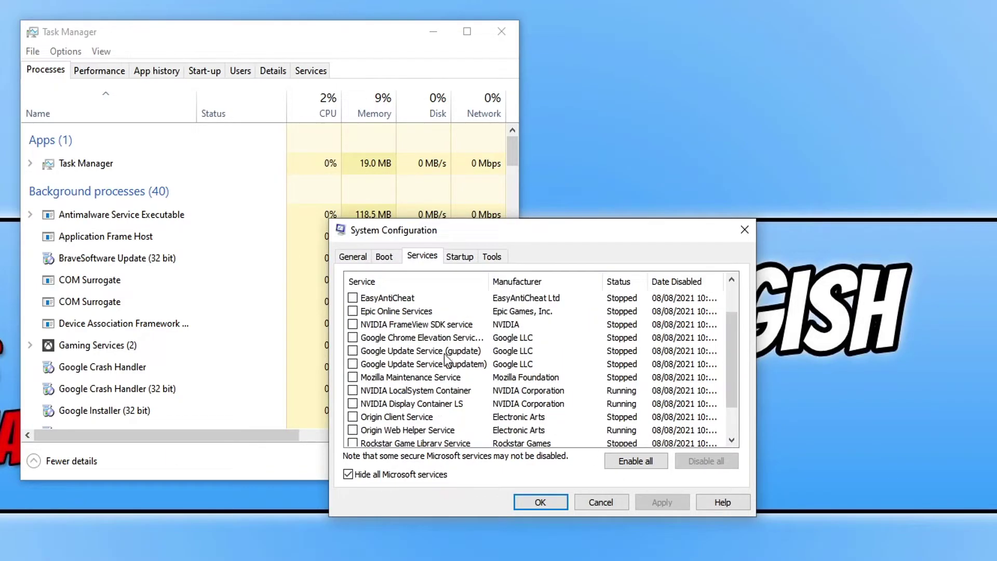
scroll(410, 394, "down", 1)
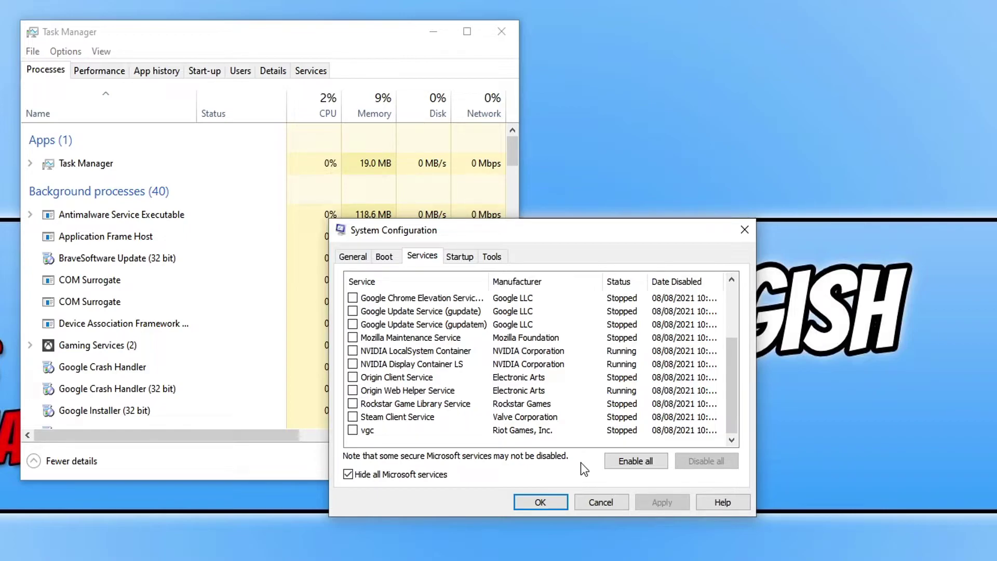
left_click(744, 229)
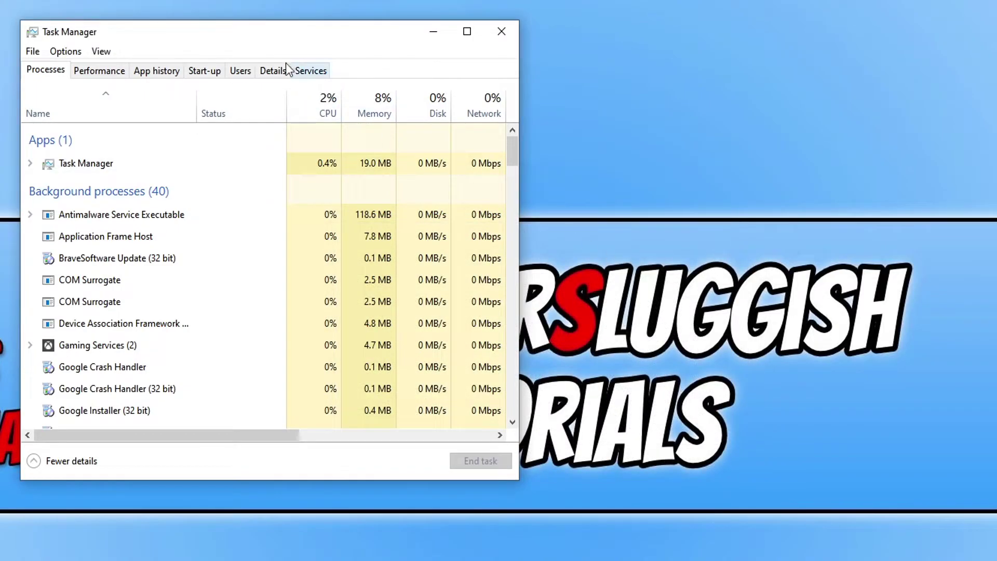
- Review Task Manager's startup apps, inspecting the Your Phone entry without changing it
left_click(210, 70)
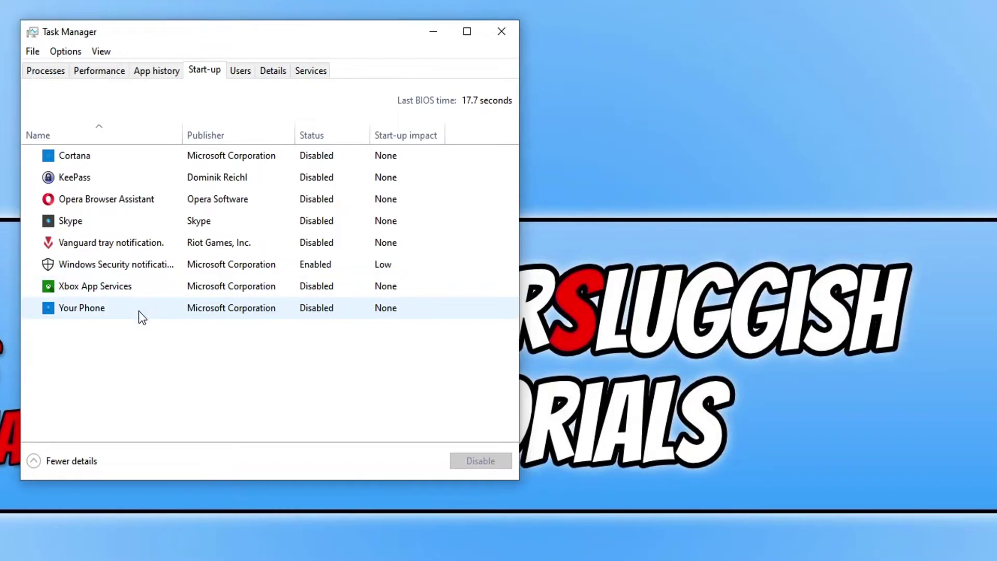
right_click(98, 318)
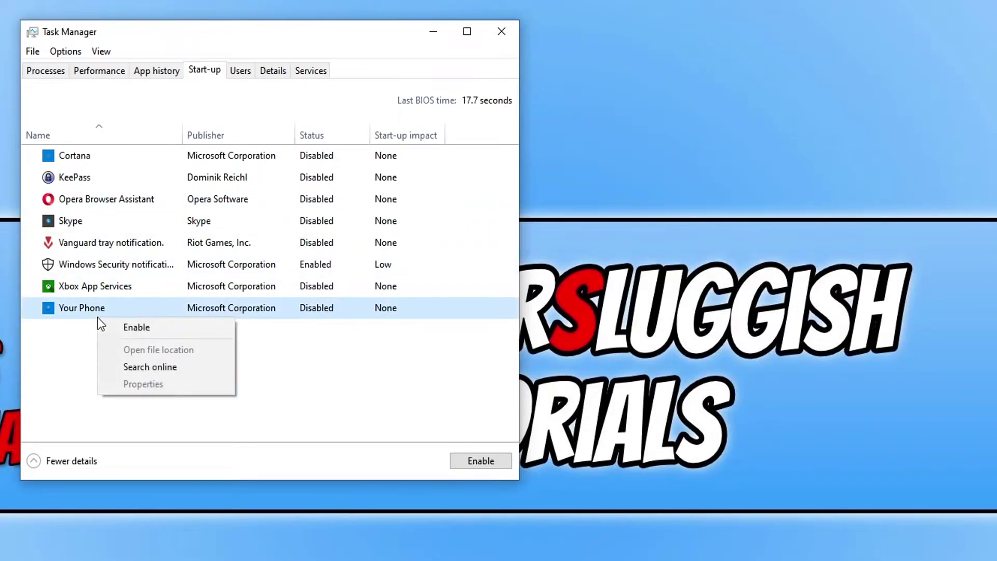
left_click(307, 372)
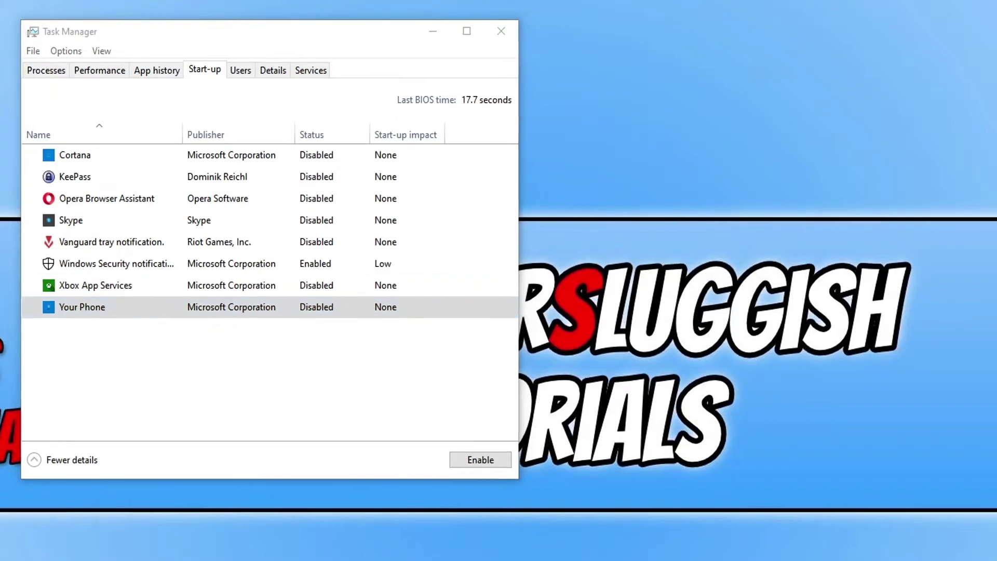
- Navigate File Explorer to C:\Windows\System32 and type to locate ctfmon
key("super+e")
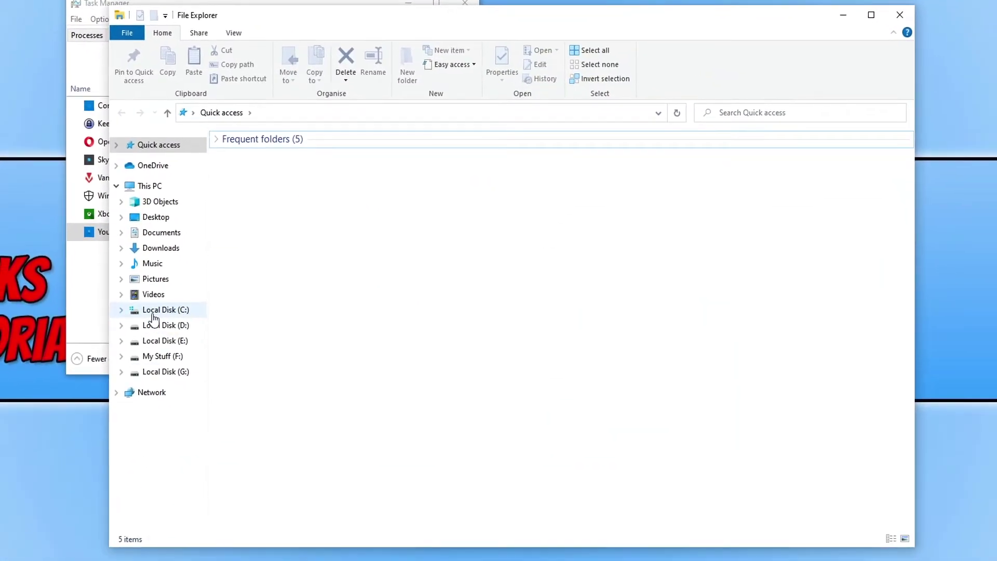
left_click(151, 323)
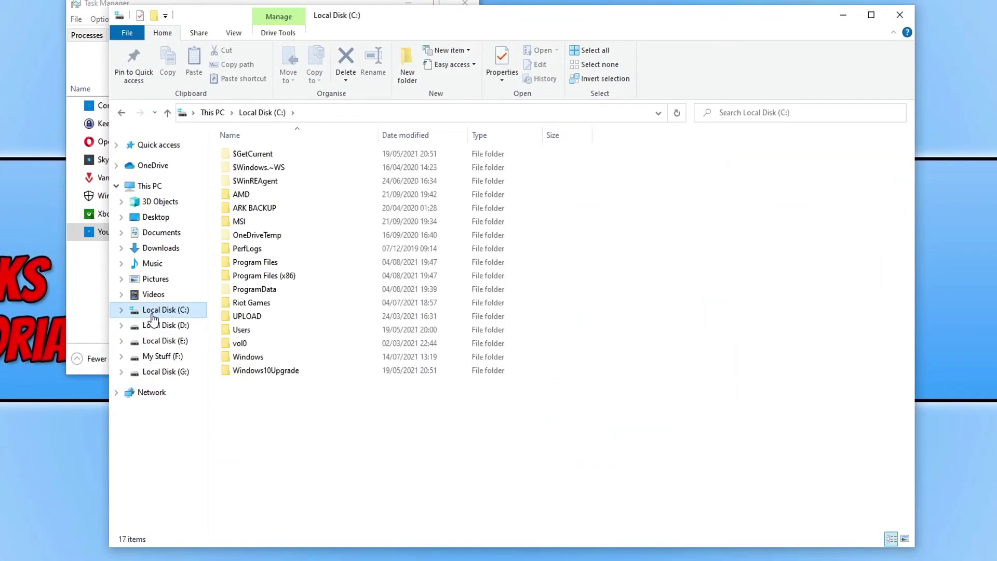
double_click(260, 356)
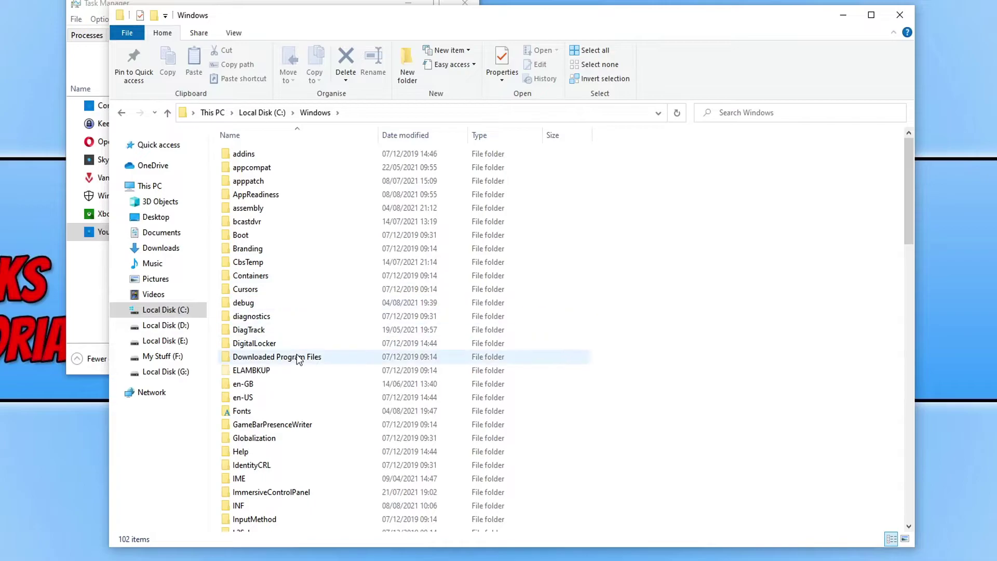
scroll(300, 366, "down", 5)
double_click(322, 318)
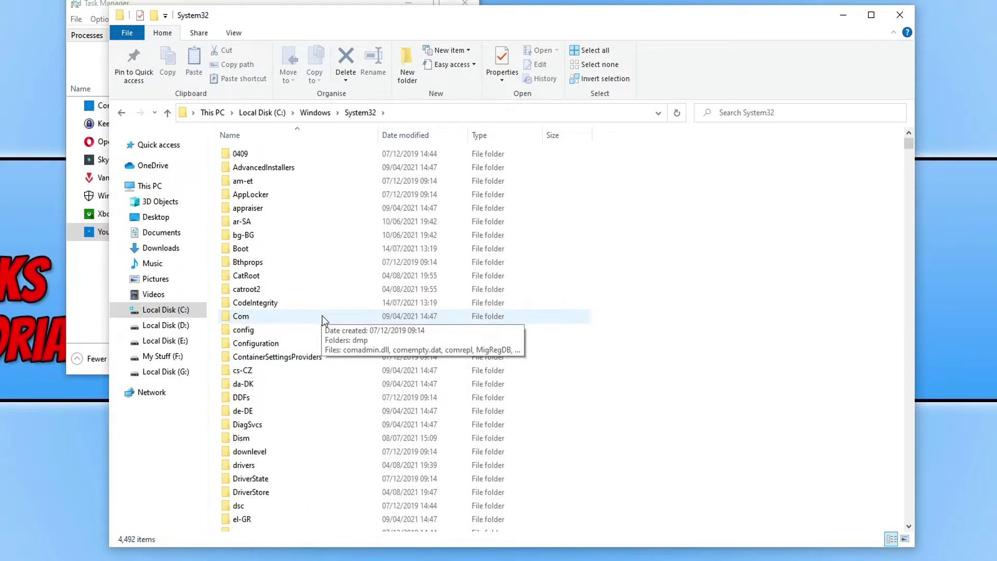
type("config")
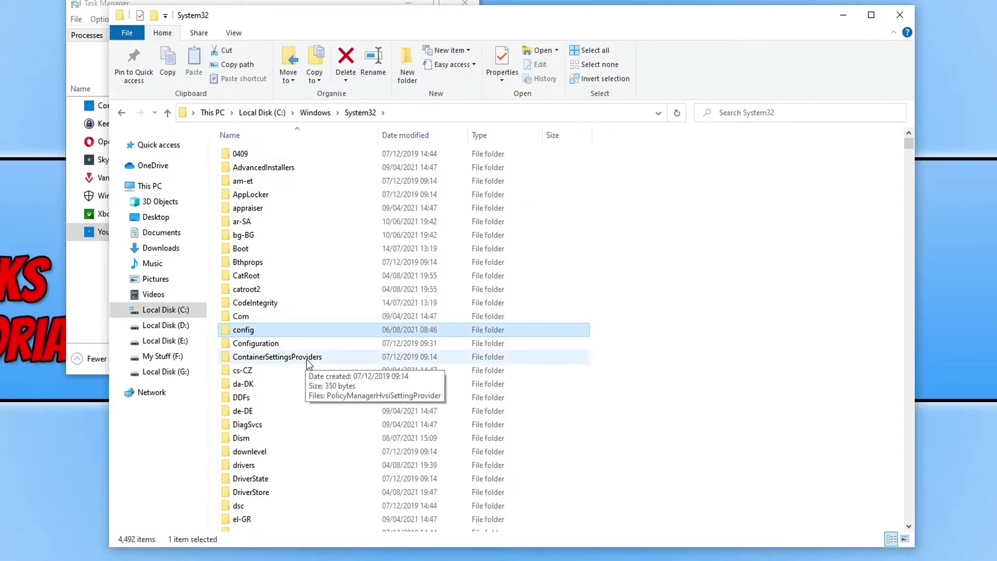
type("ctfmon")
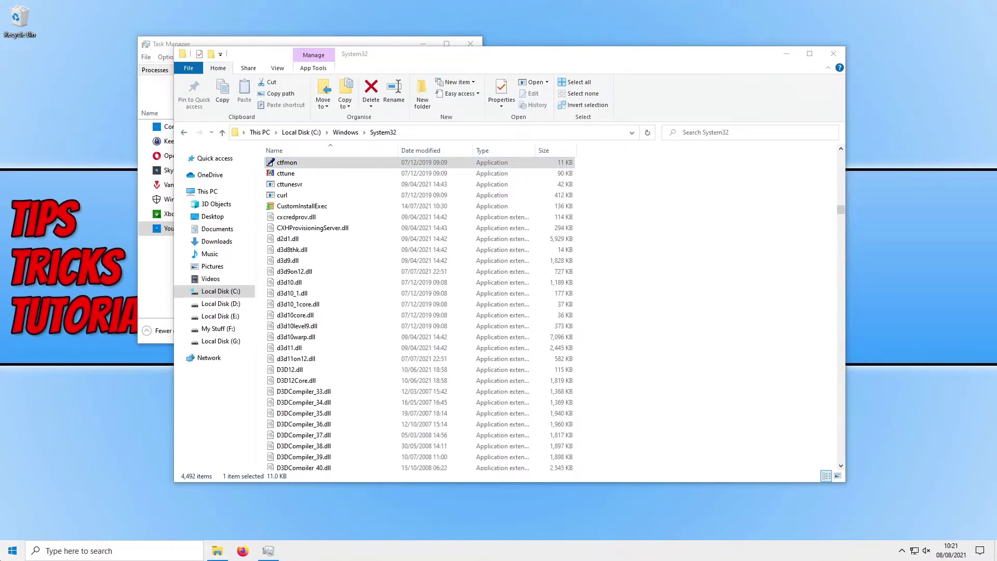
left_click(4, 553)
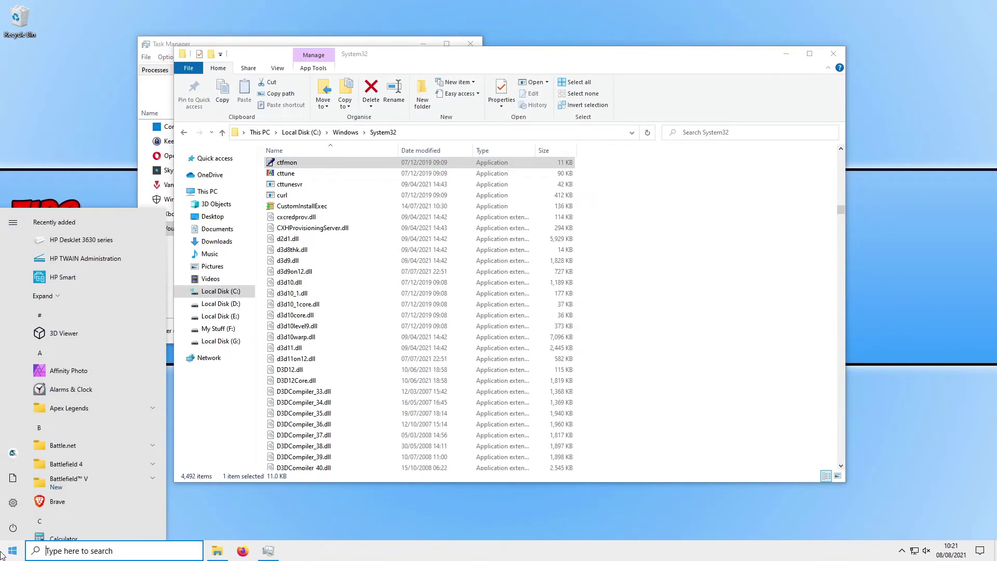
type("test")
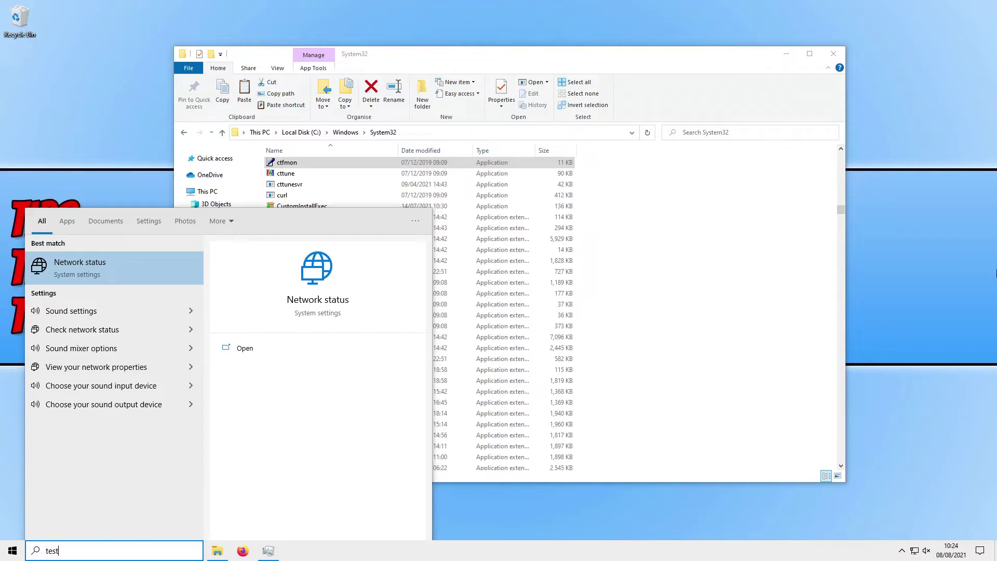
left_click(619, 49)
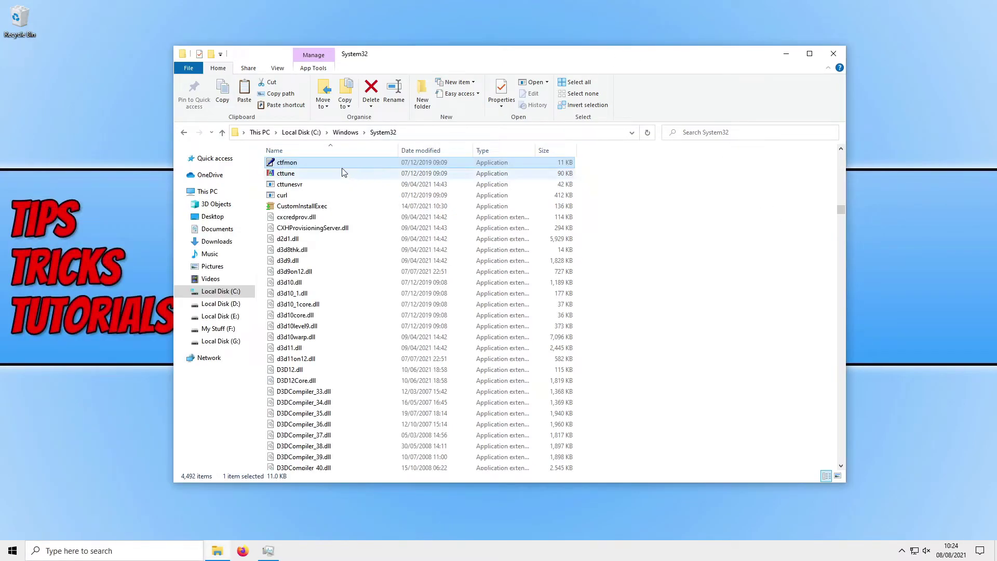
- Copy ctfmon from System32 and paste it as a shortcut on the desktop
right_click(301, 164)
left_click(345, 300)
left_click(22, 93)
right_click(22, 92)
left_click(60, 149)
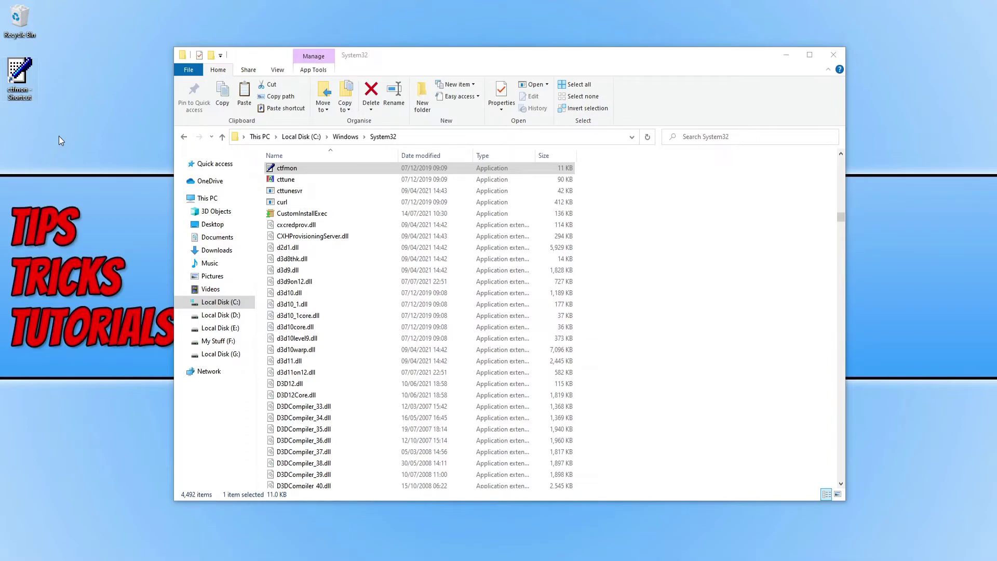
- Close the System32 window and open the Services console from Task Manager's Services tab
left_click(833, 55)
right_click(428, 560)
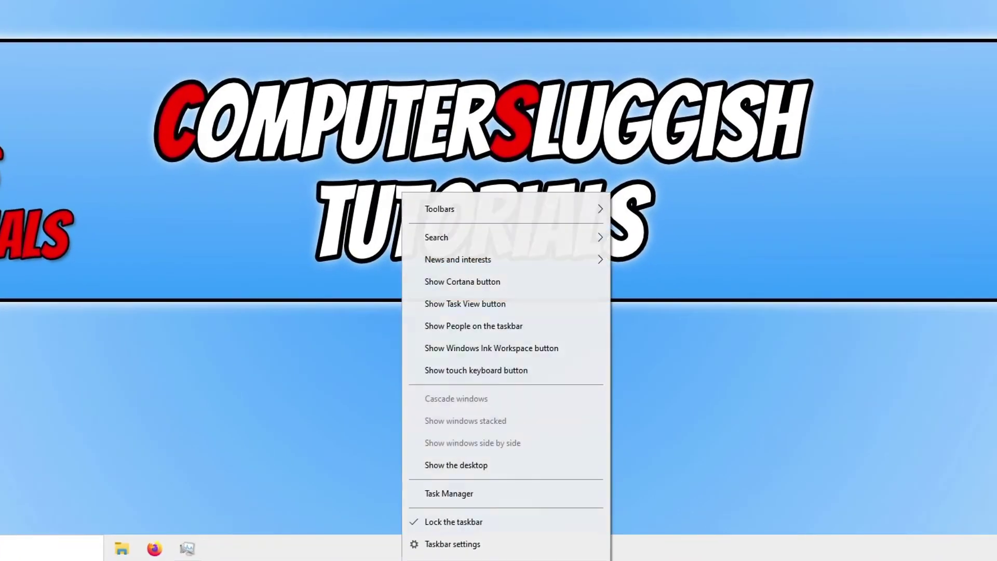
left_click(468, 494)
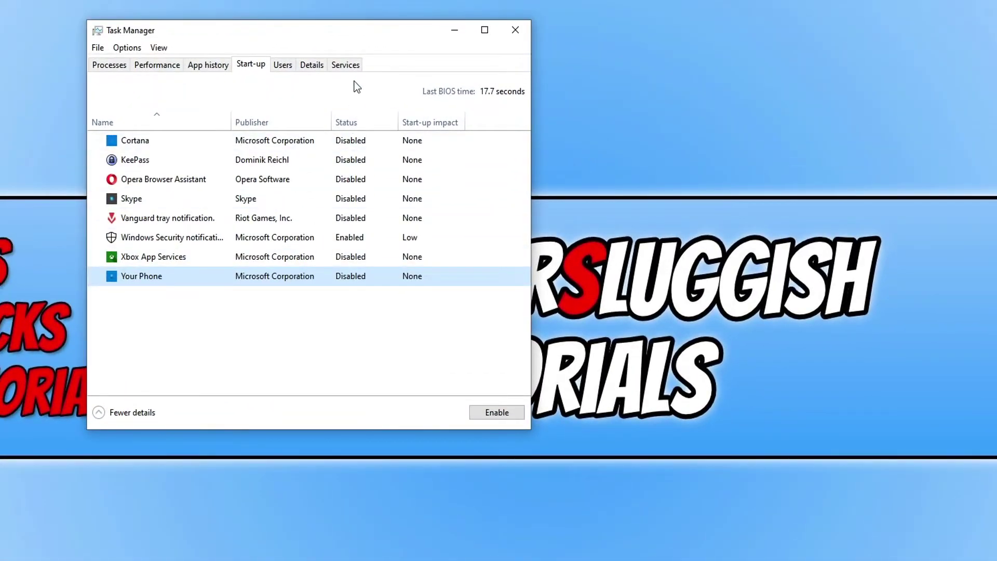
left_click(355, 66)
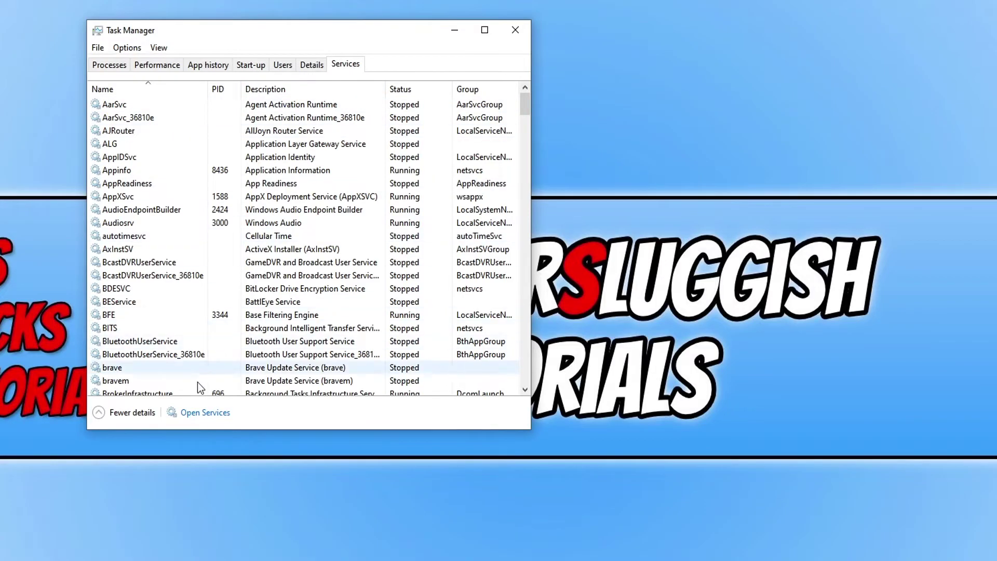
left_click(199, 417)
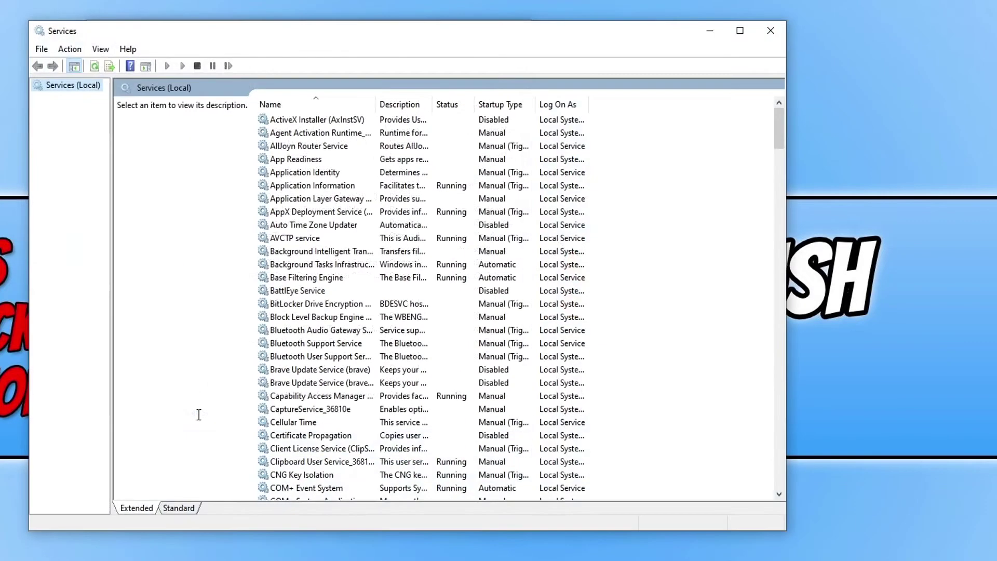
- Check Time Broker's properties, leaving it Disabled, then reopen Task Manager
left_click(294, 370)
left_click(328, 226)
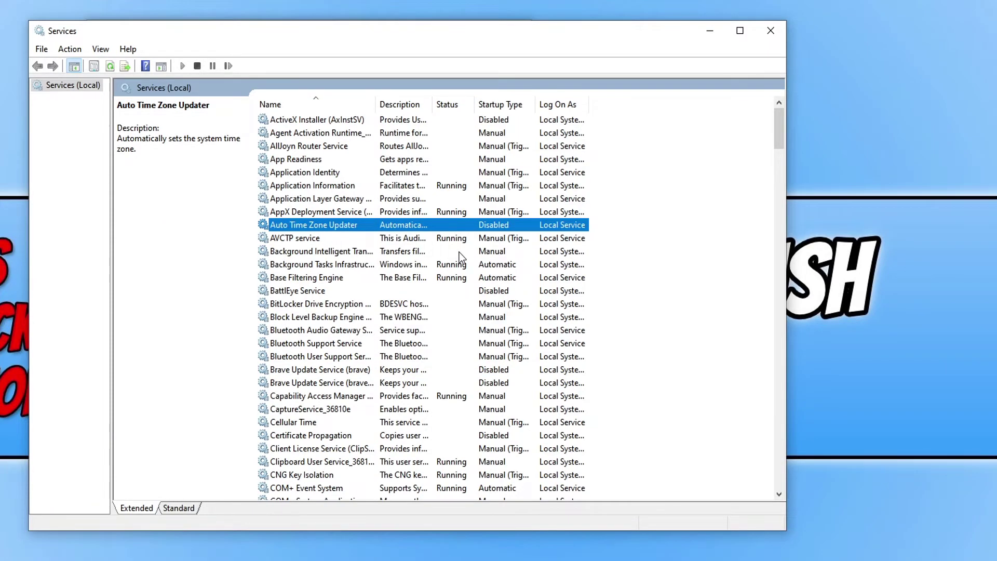
key("t")
left_click(328, 173)
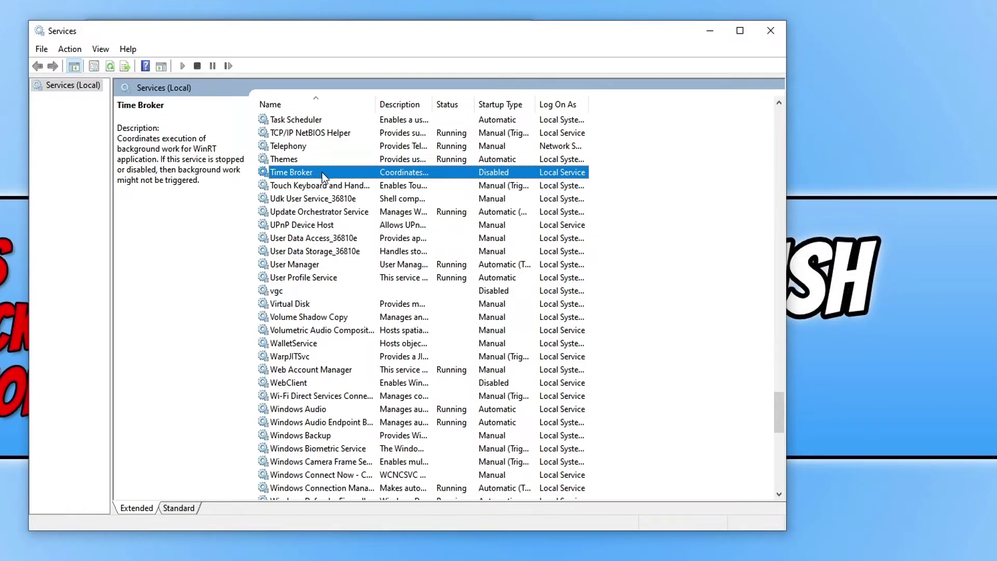
double_click(322, 173)
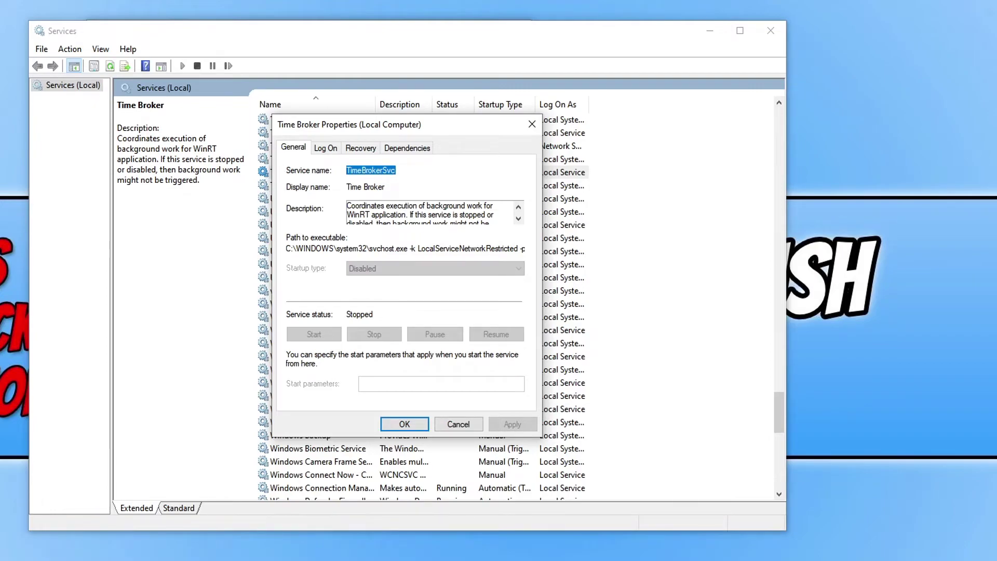
key("Return")
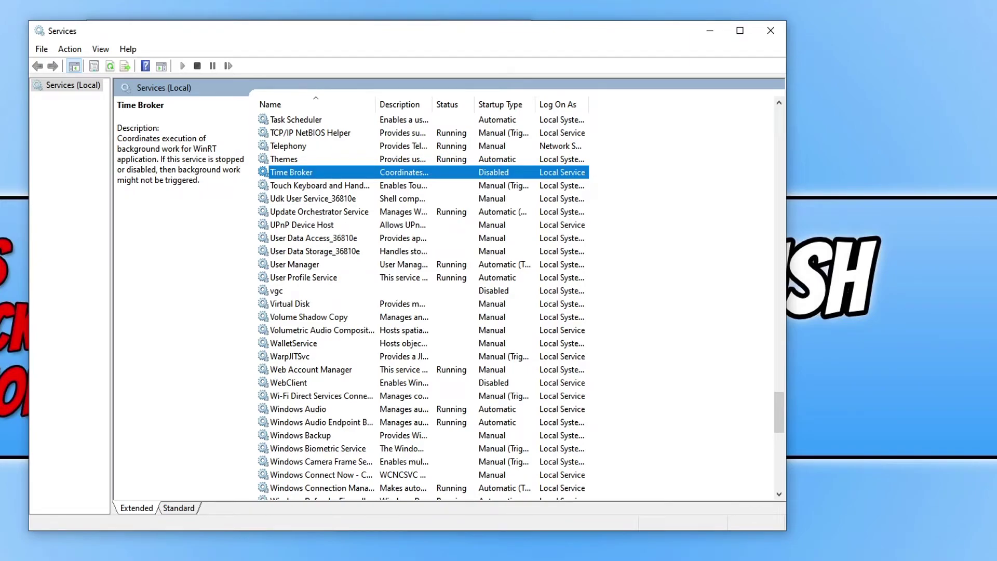
key("ctrl+shift+Escape")
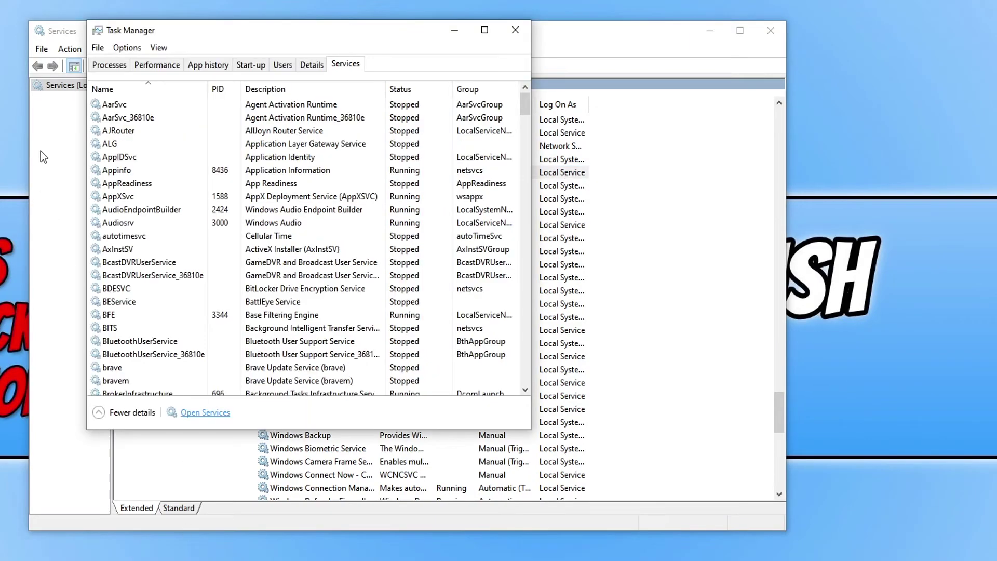
- Launch regedit from Task Manager as a new task with administrative privileges
left_click(98, 49)
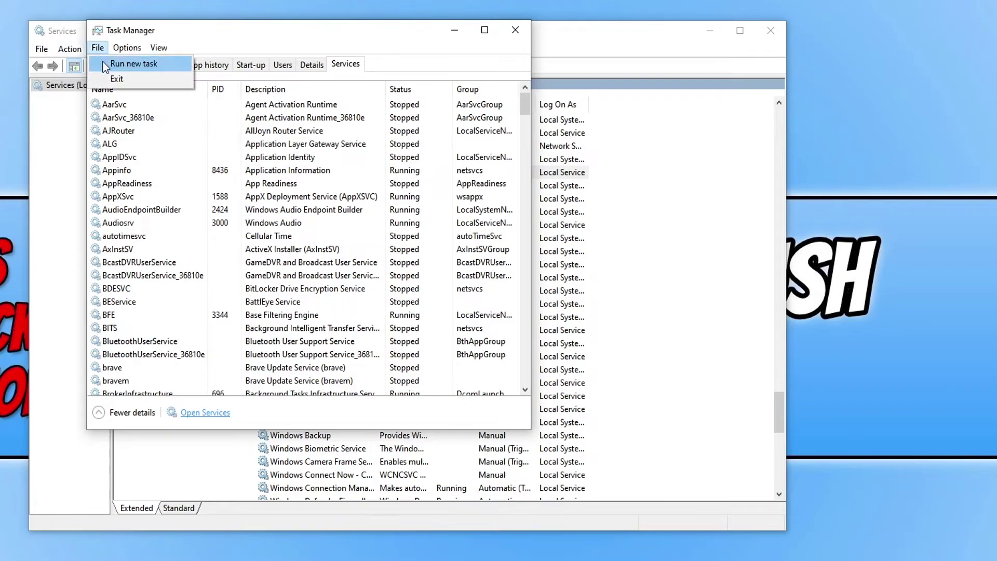
left_click(103, 61)
type("regedit")
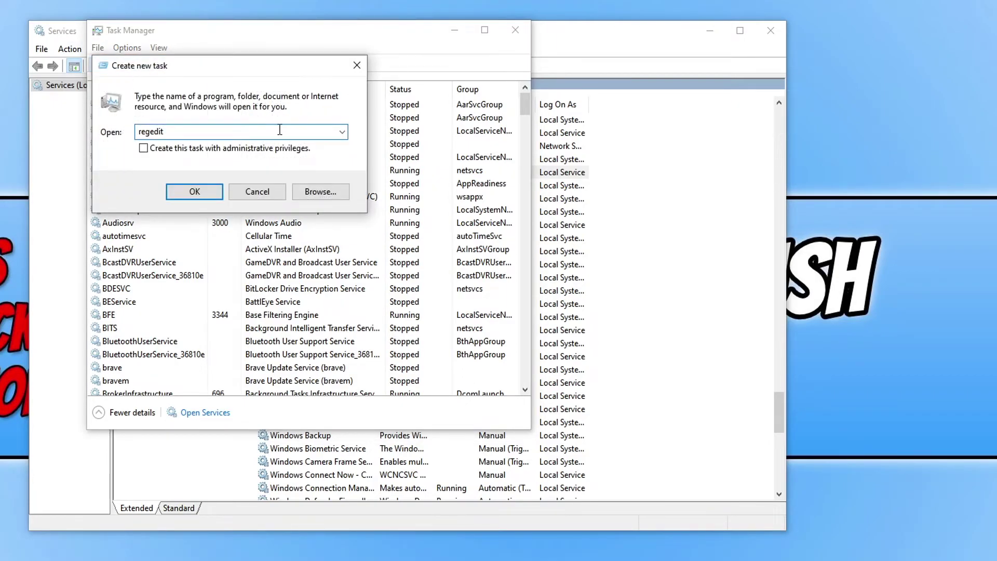
left_click(143, 149)
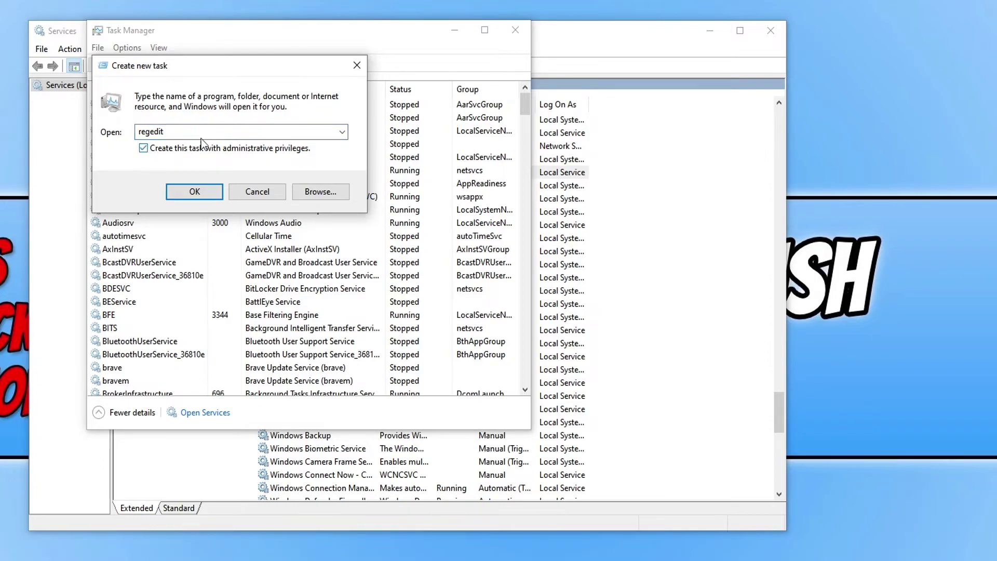
left_click(200, 192)
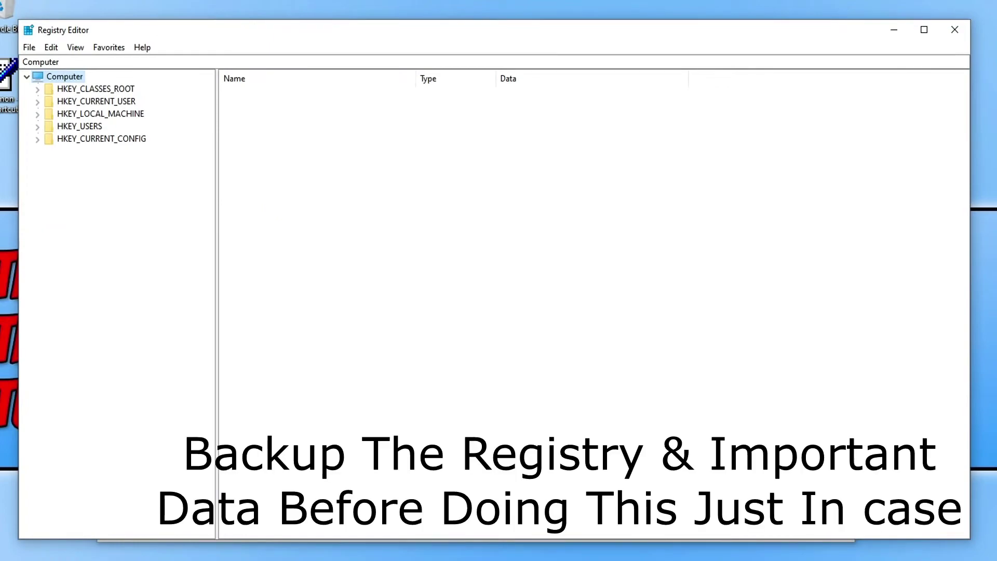
- Navigate to HKEY_LOCAL_MACHINE\SYSTEM\CurrentControlSet\Services\TimeBrokerSvc in Registry Editor
left_click(37, 119)
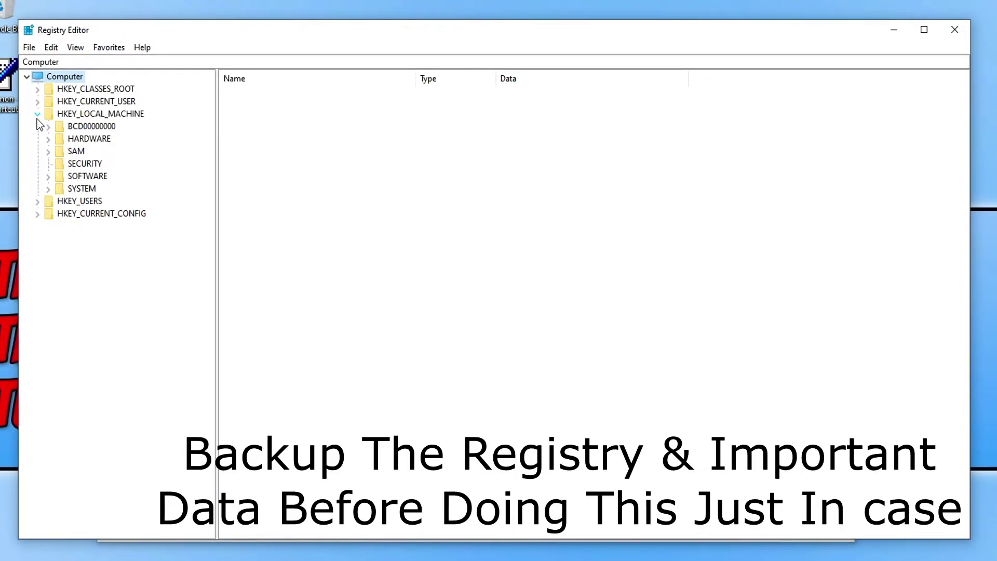
left_click(48, 189)
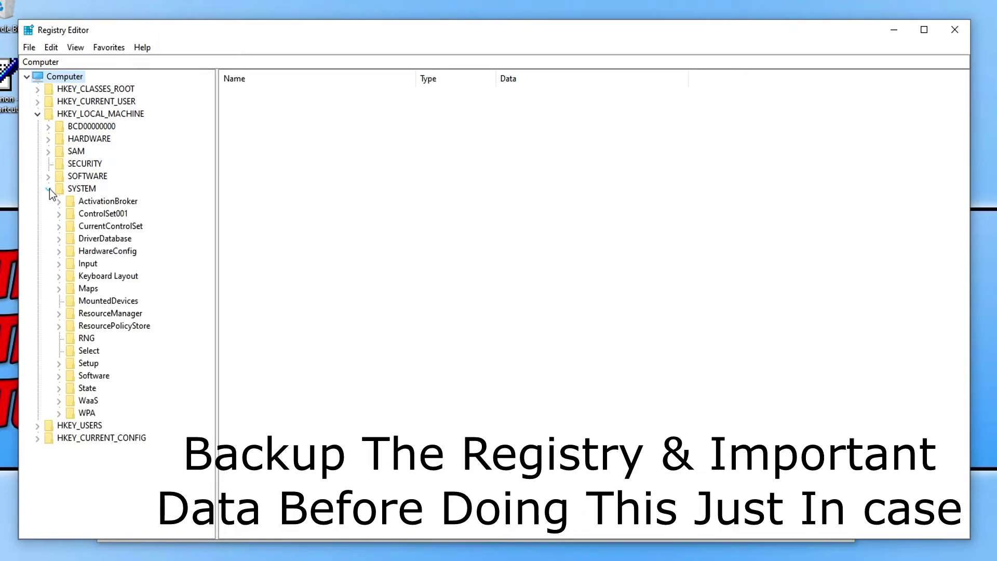
left_click(60, 227)
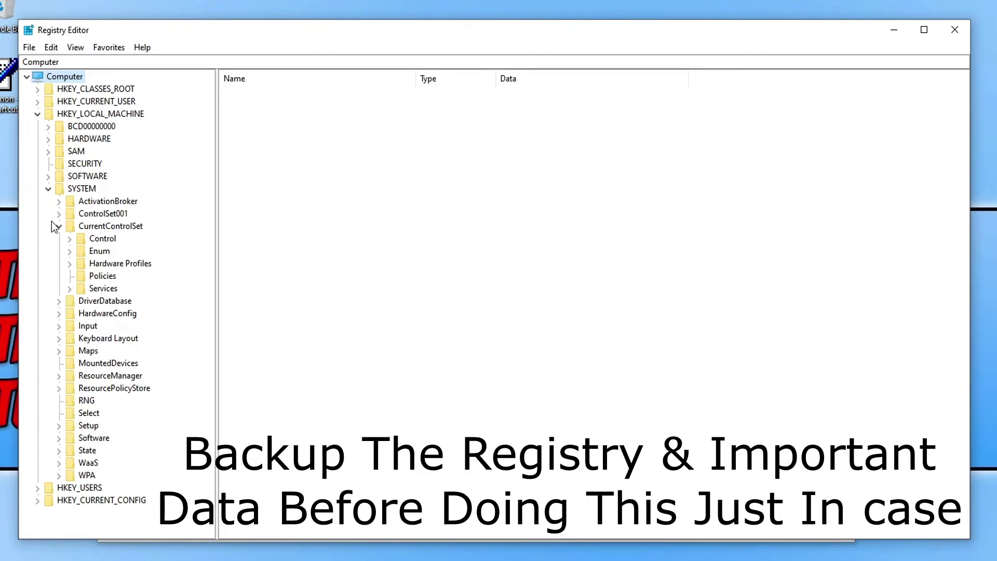
left_click(70, 288)
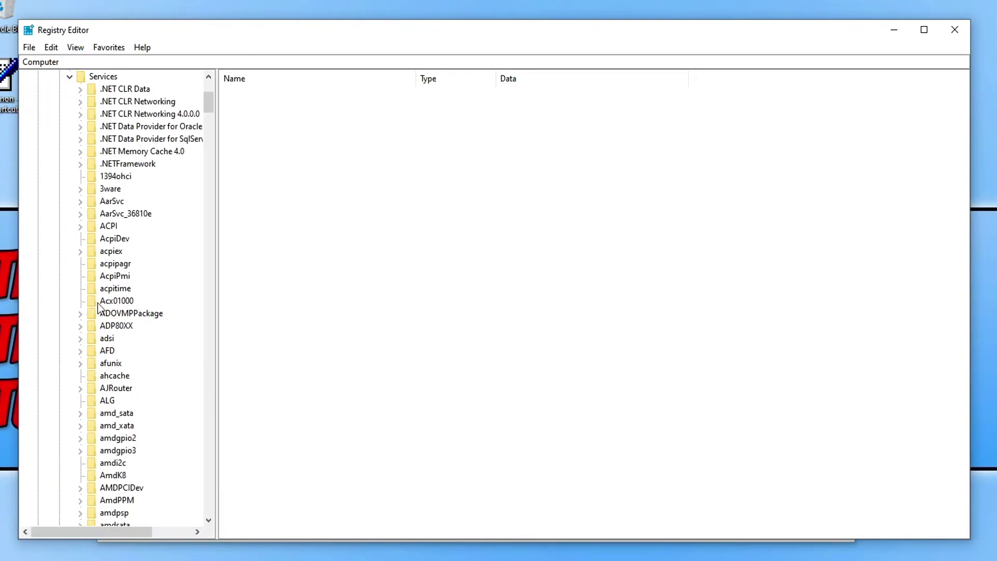
left_click(120, 215)
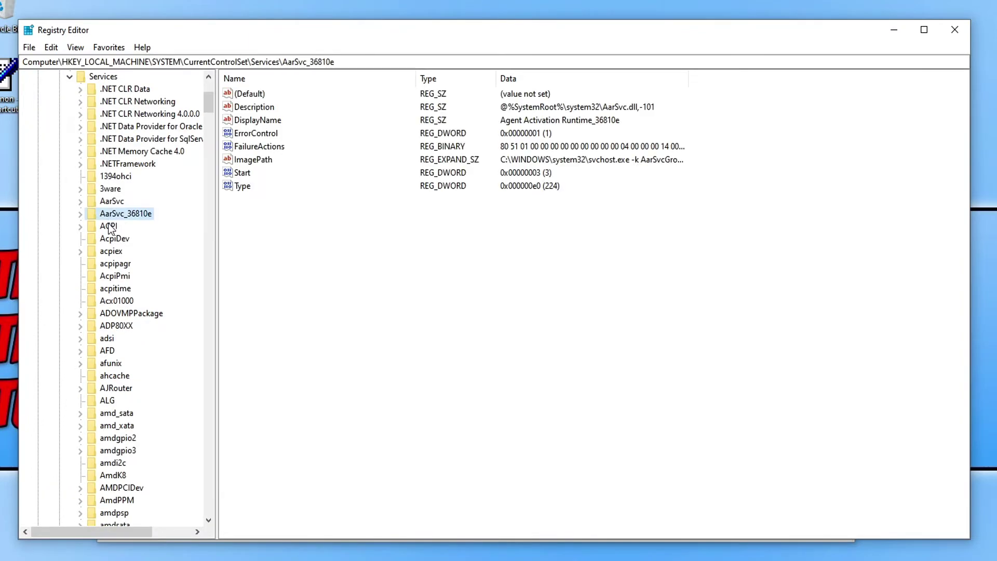
key("t")
scroll(118, 364, "down", 3)
scroll(119, 364, "down", 3)
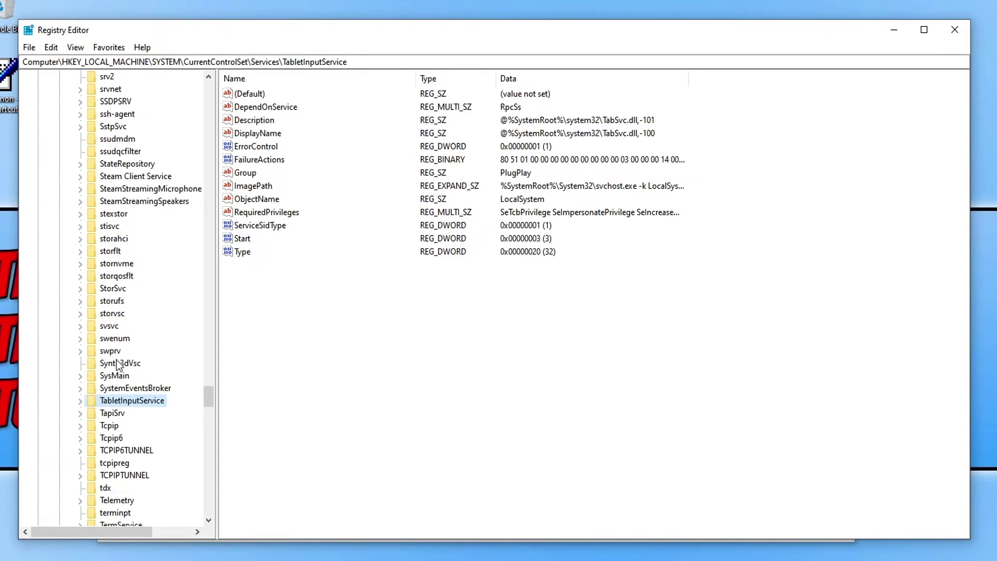
left_click(150, 491)
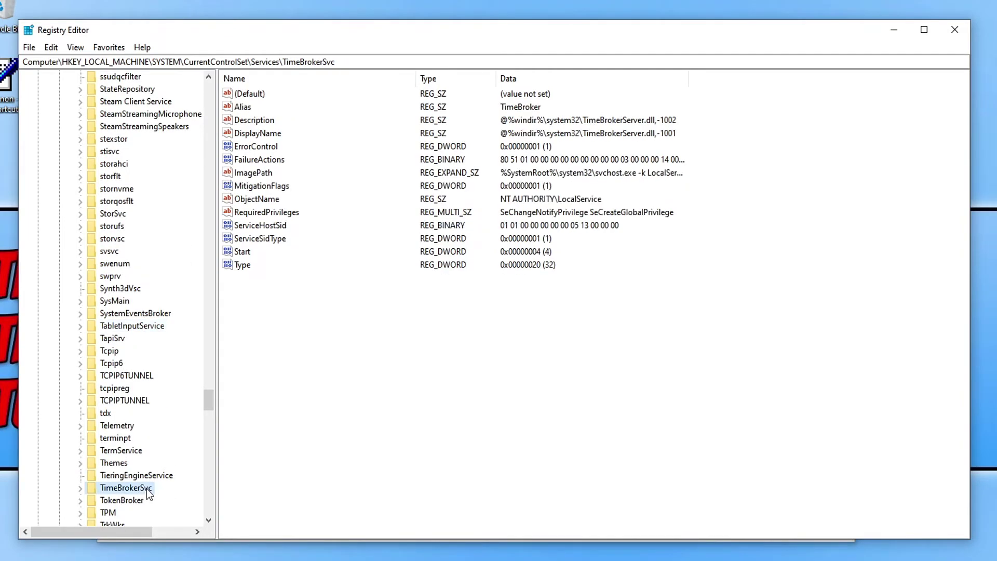
- Change the TimeBrokerSvc Start value from 4 to 3
double_click(244, 254)
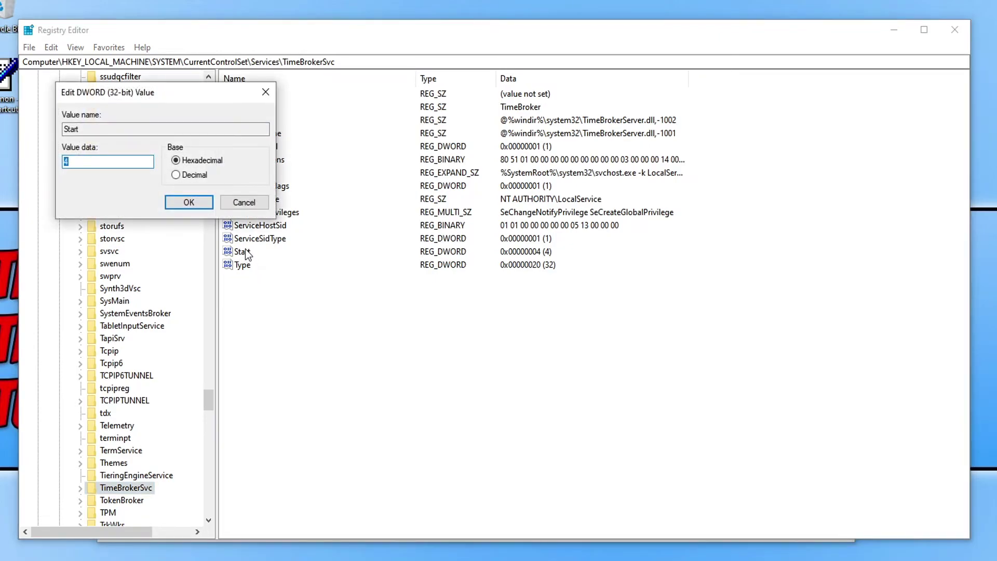
type("3")
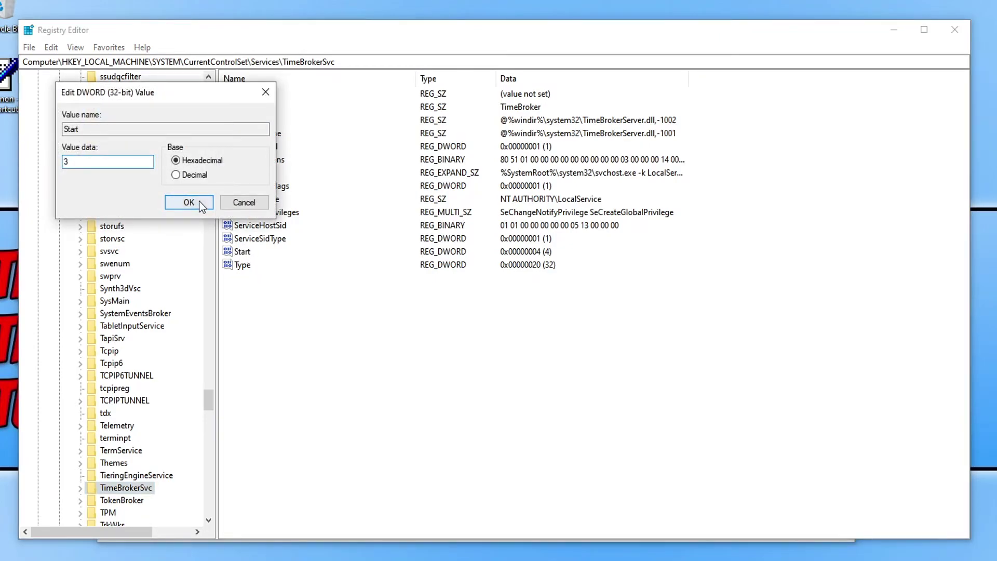
left_click(188, 202)
left_click(451, 331)
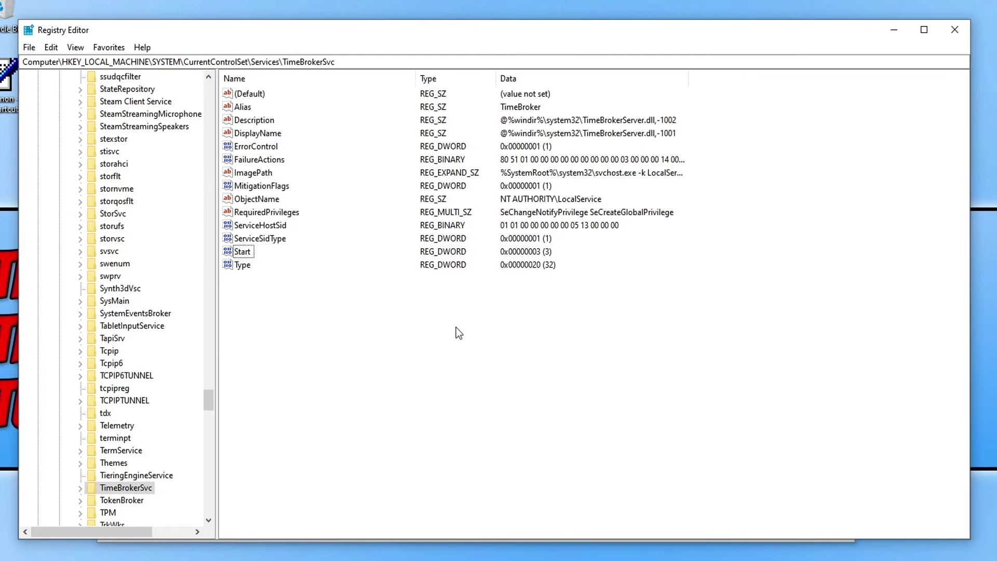
- Try starting Time Broker from its Services properties and dismiss the resulting Error 1058
left_click(895, 33)
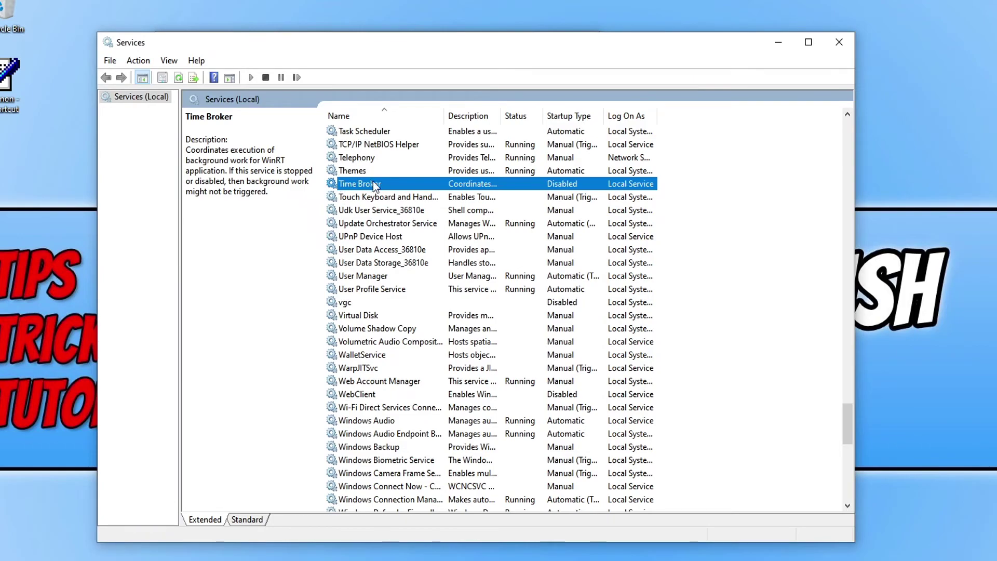
double_click(374, 184)
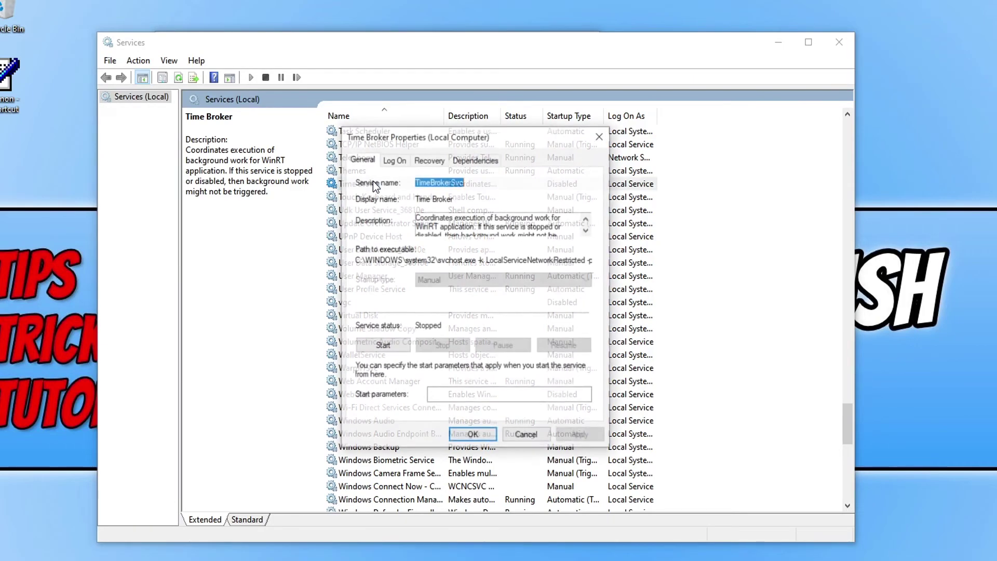
left_click(389, 352)
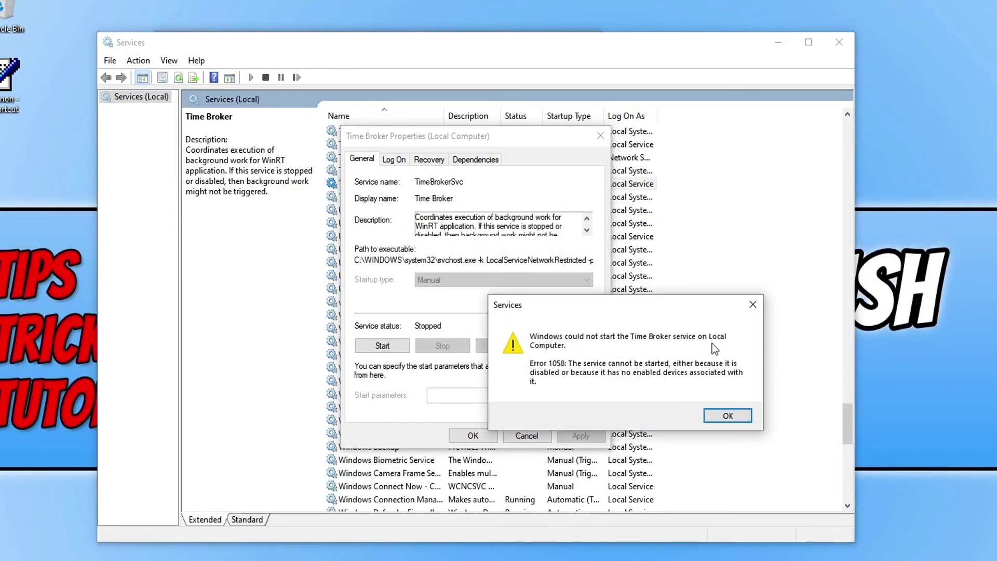
left_click(743, 416)
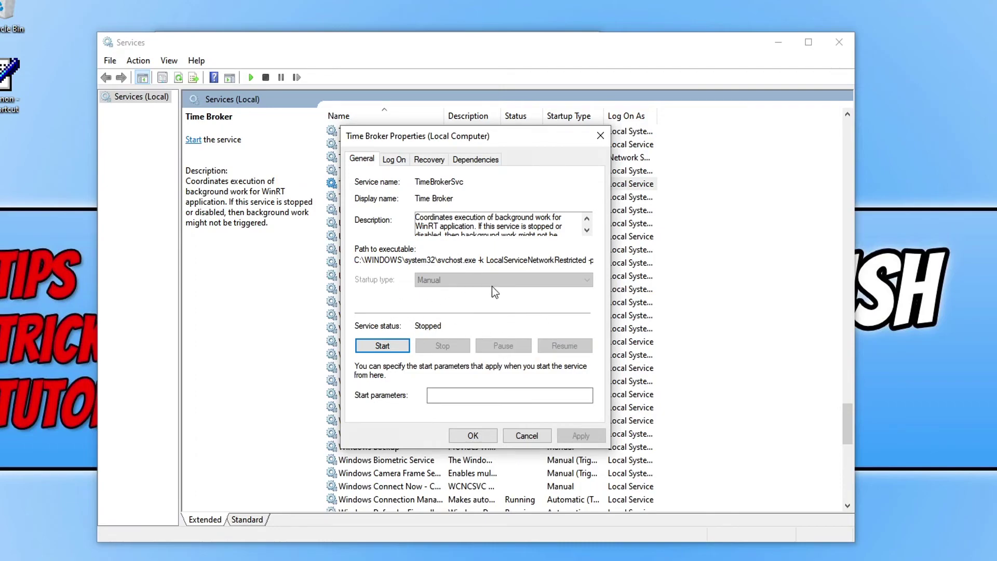